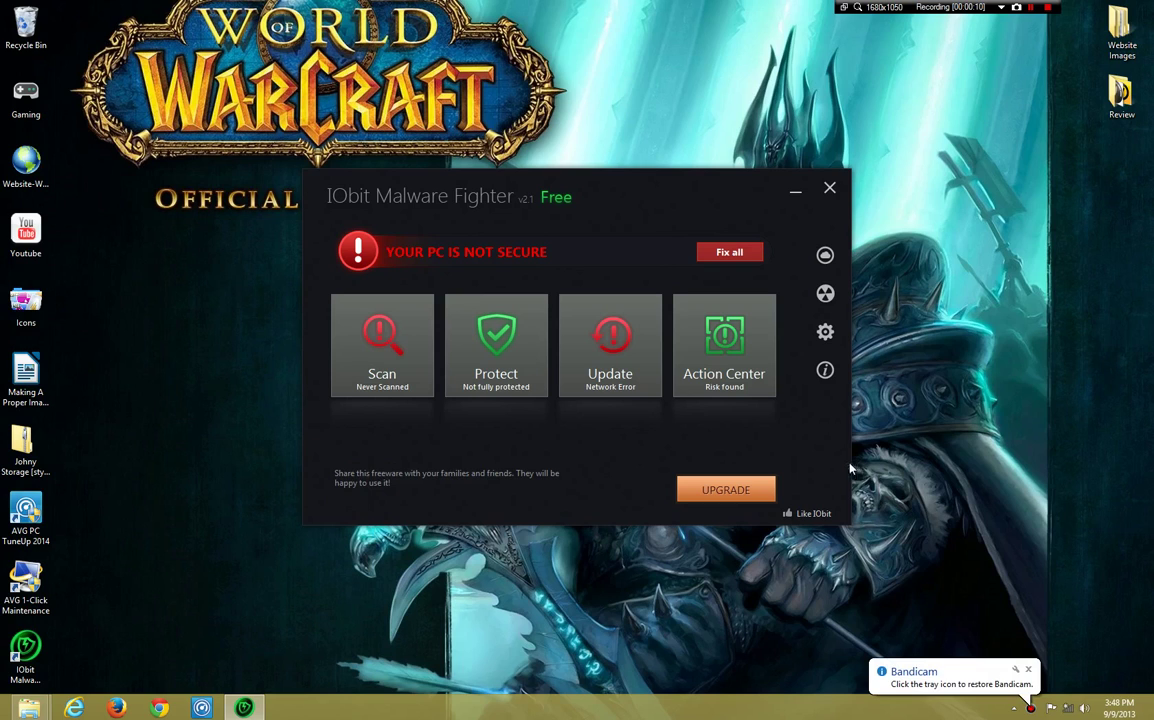
# Connect the PC to the available Wi-Fi network with the strongest signal
pyautogui.click(1068, 707)
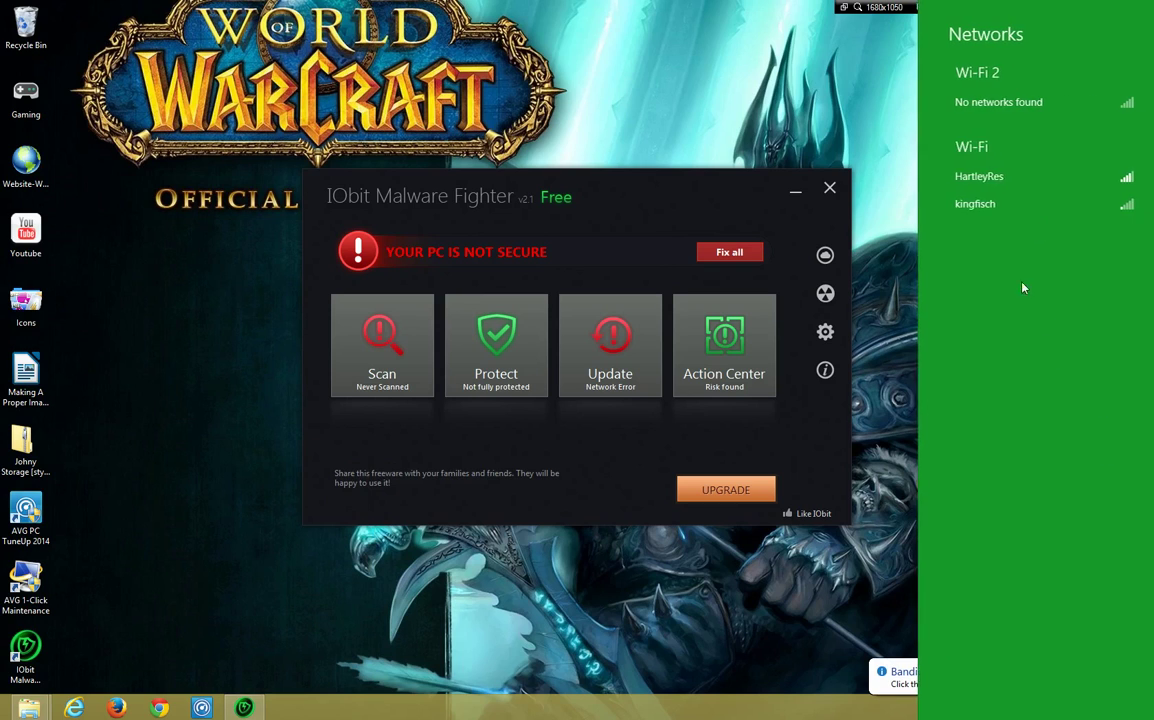
pyautogui.click(960, 172)
pyautogui.click(683, 143)
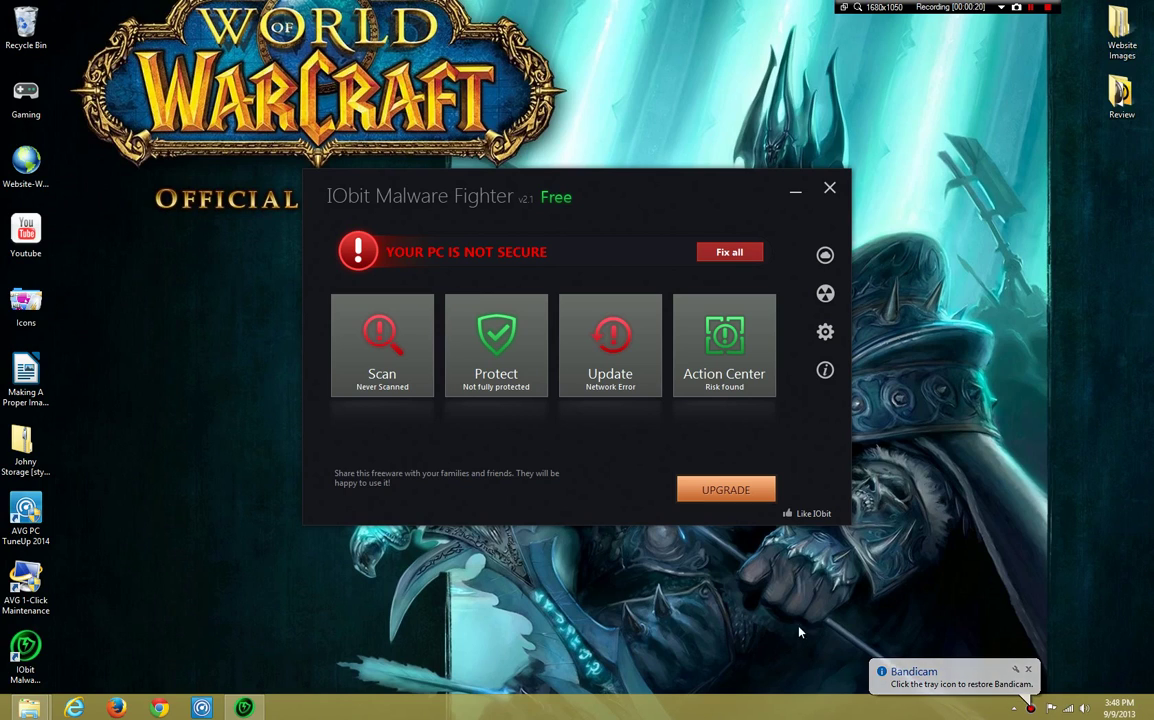
# Unpin AVG PC TuneUp from the taskbar
pyautogui.rightClick(201, 708)
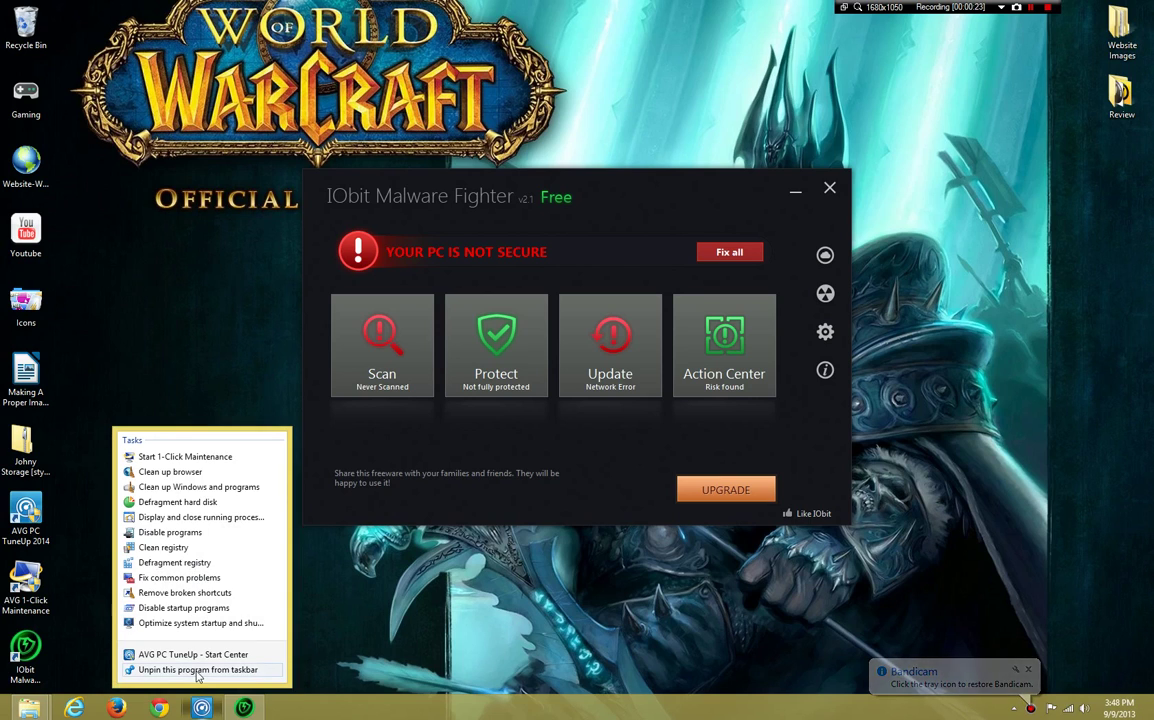
pyautogui.click(180, 605)
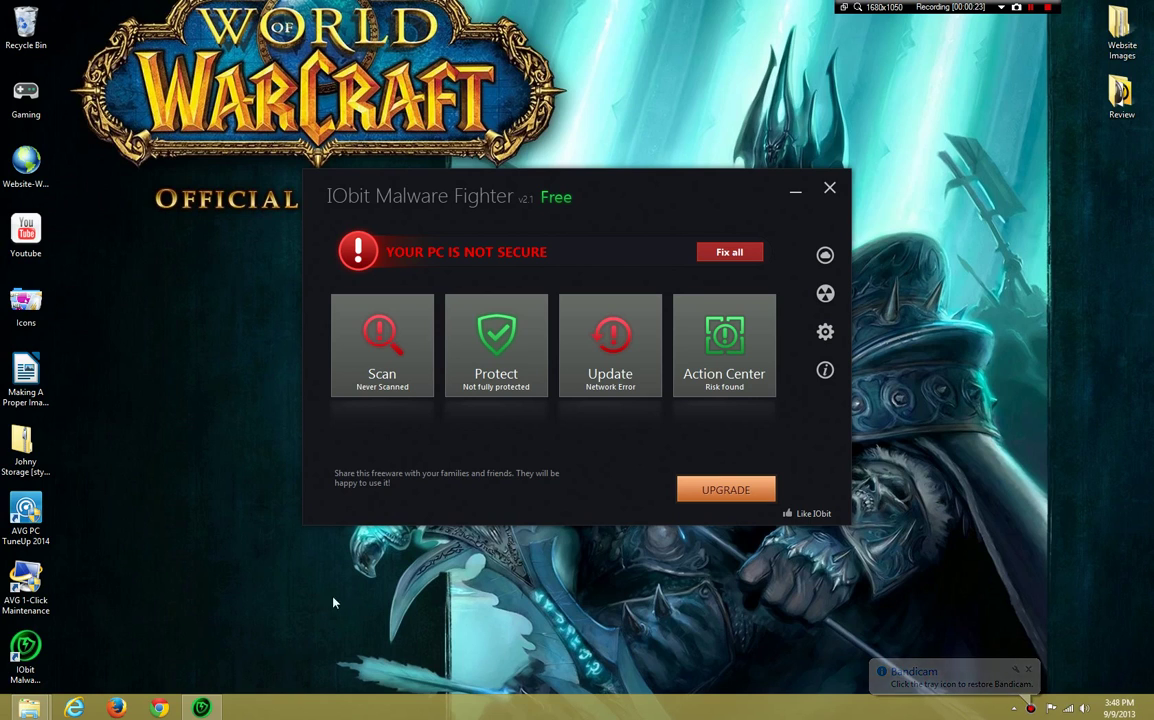
# Check for malware database updates, download core000.def and core009.def, and return to the main screen
pyautogui.click(608, 350)
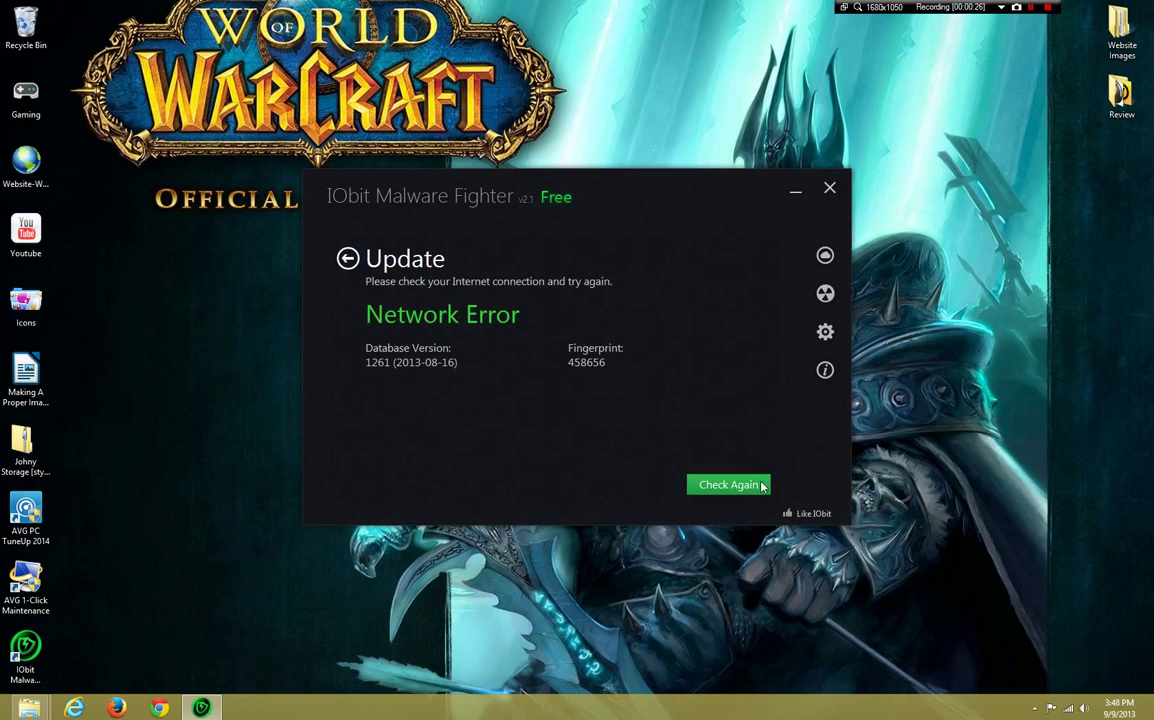
pyautogui.click(734, 483)
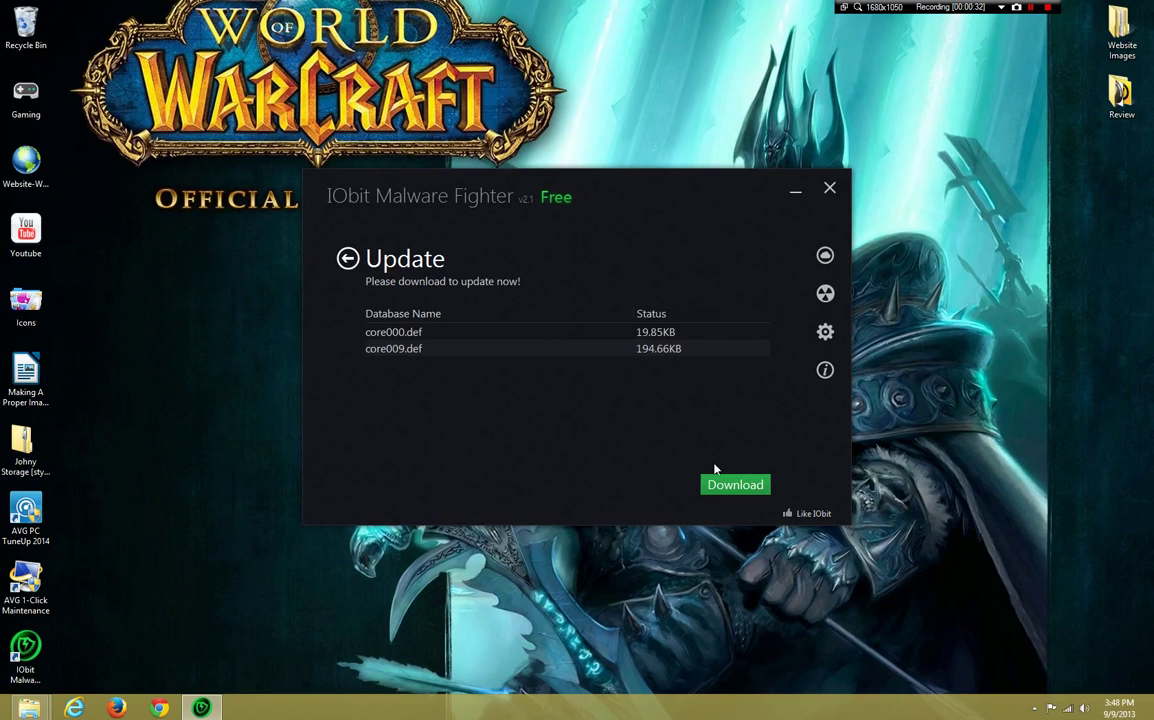
pyautogui.click(745, 487)
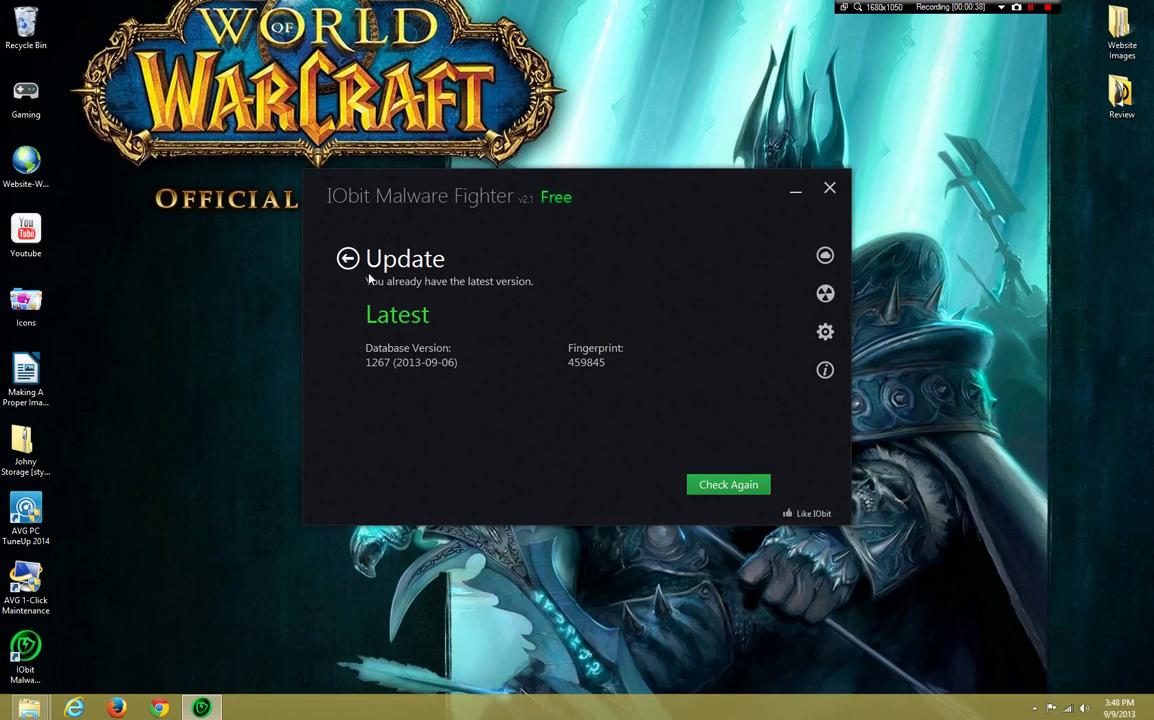
pyautogui.click(347, 258)
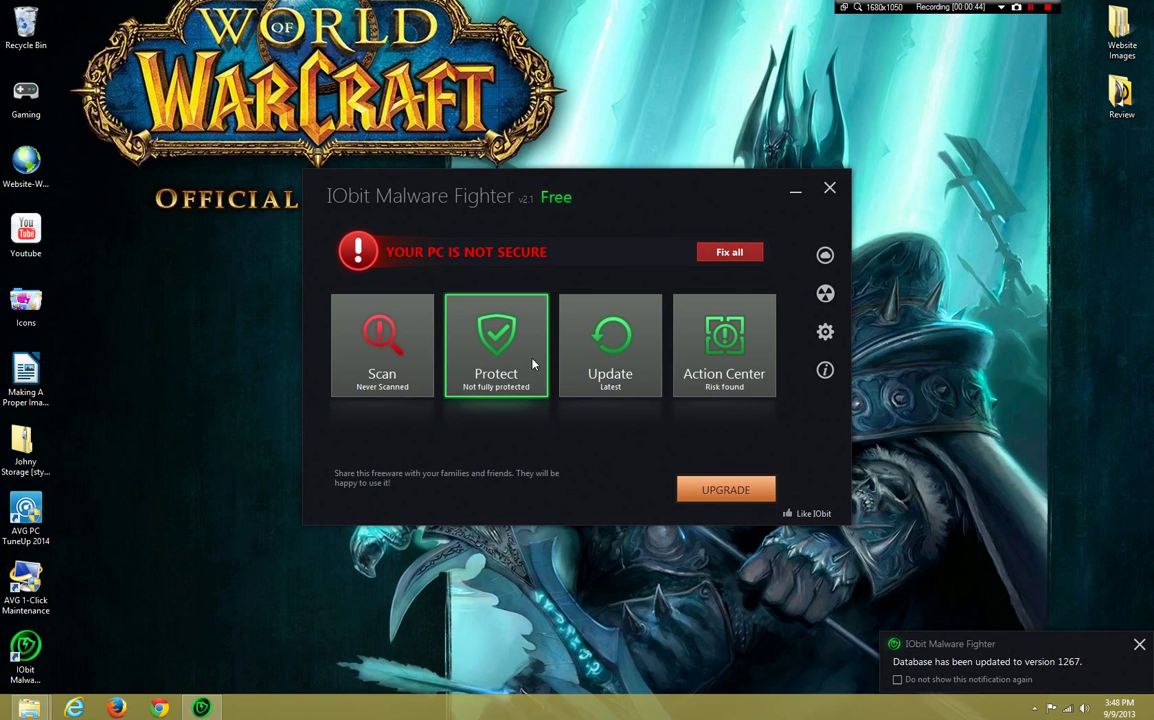
# Try to turn on Process Guard and Malicious Action in Real-time Protection, dismissing the PRO upgrade offers
pyautogui.click(482, 330)
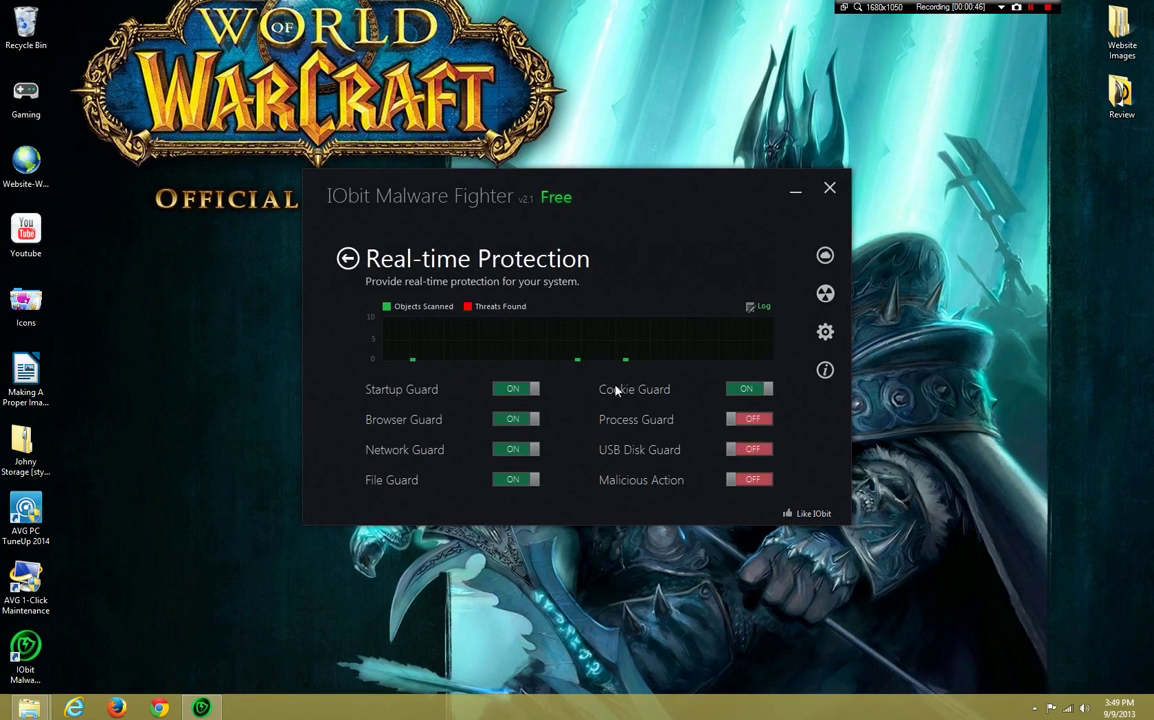
pyautogui.click(752, 419)
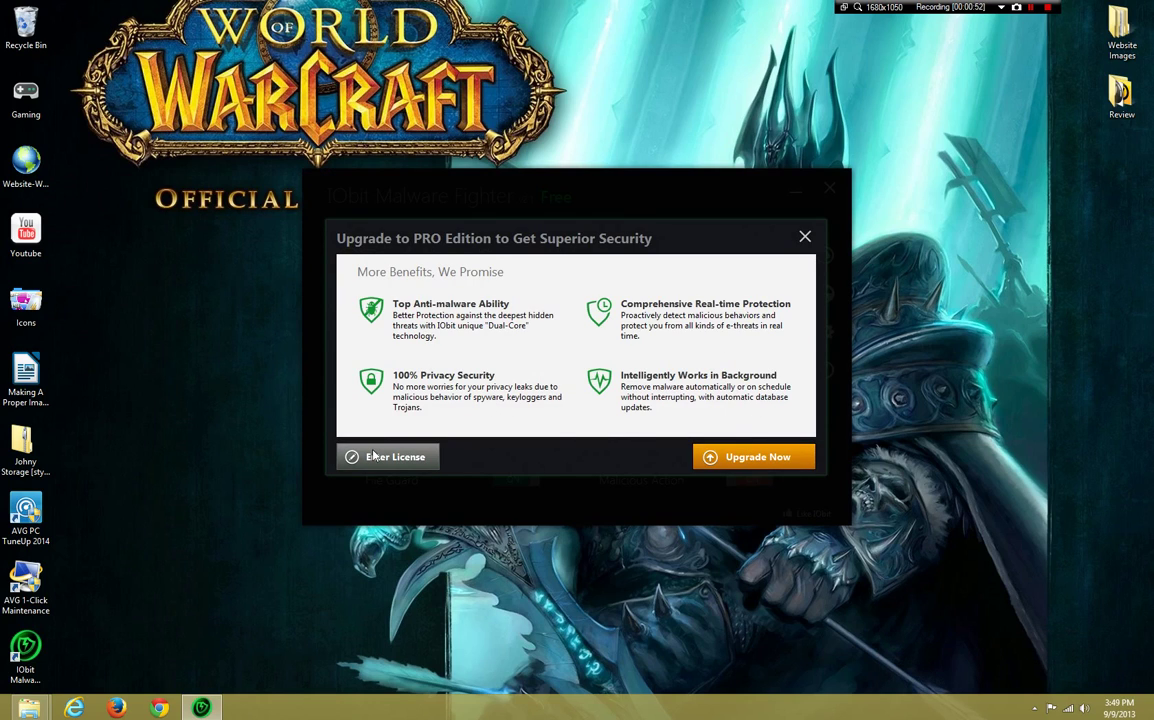
pyautogui.click(805, 236)
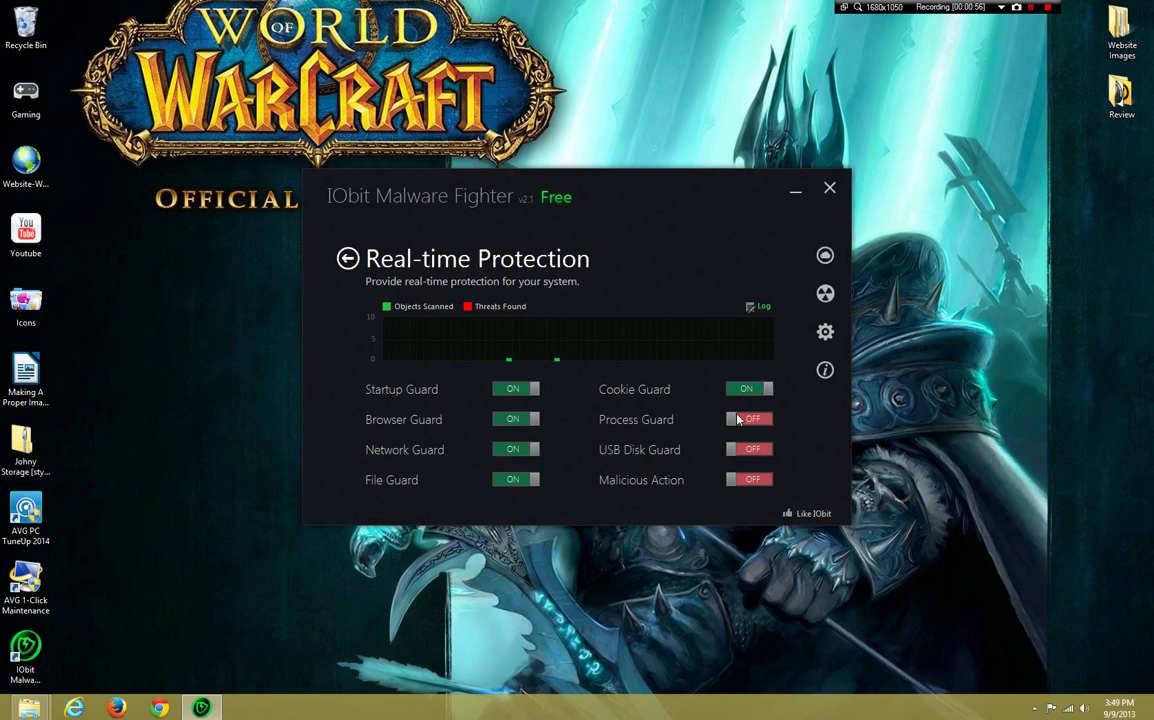
pyautogui.click(771, 484)
pyautogui.click(805, 236)
# Look at the community statistics in Cloud Security and return to Real-time Protection
pyautogui.click(825, 256)
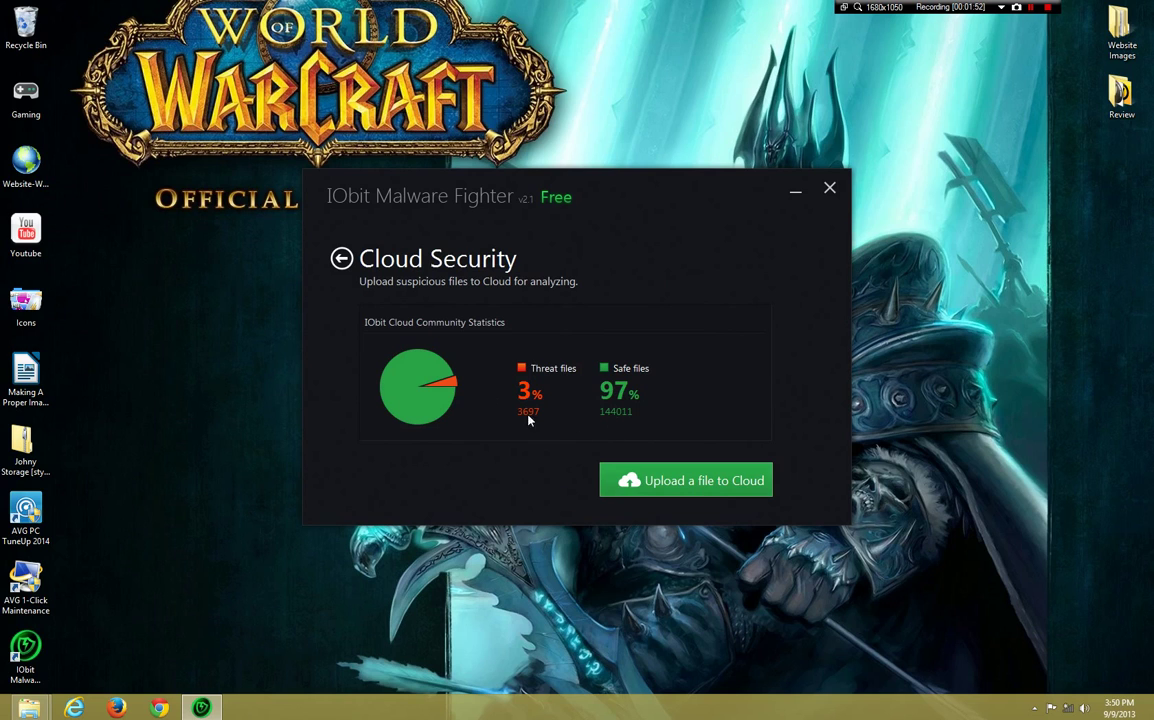
pyautogui.click(345, 258)
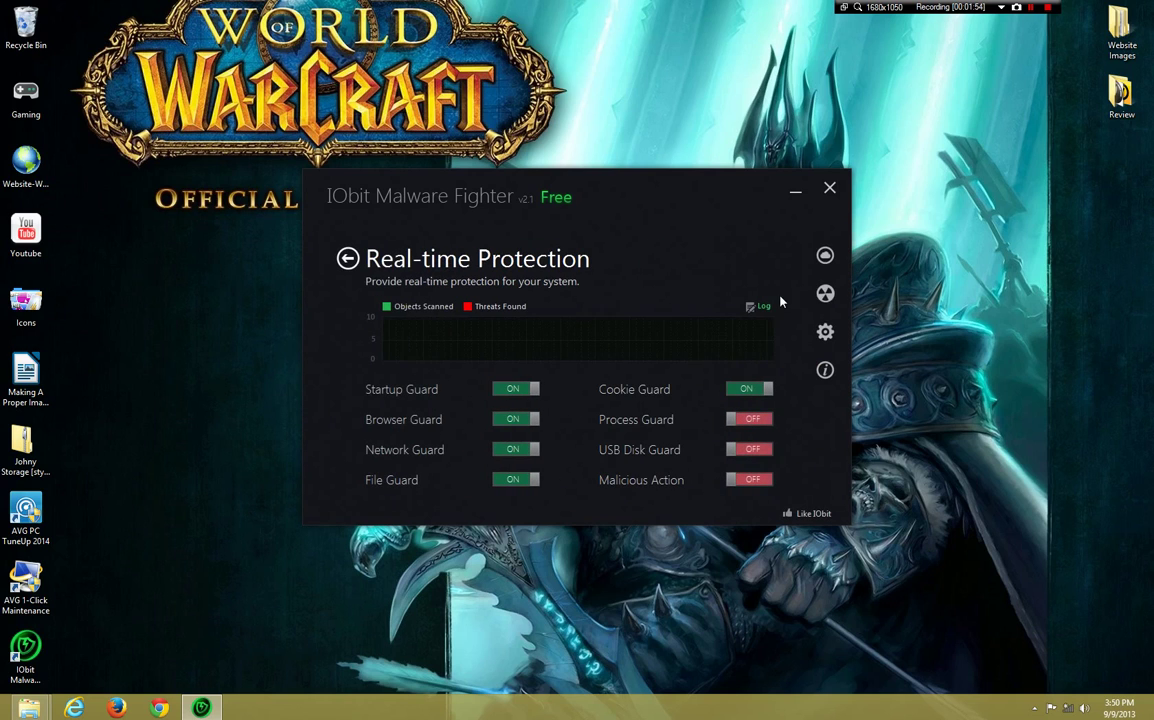
pyautogui.click(825, 256)
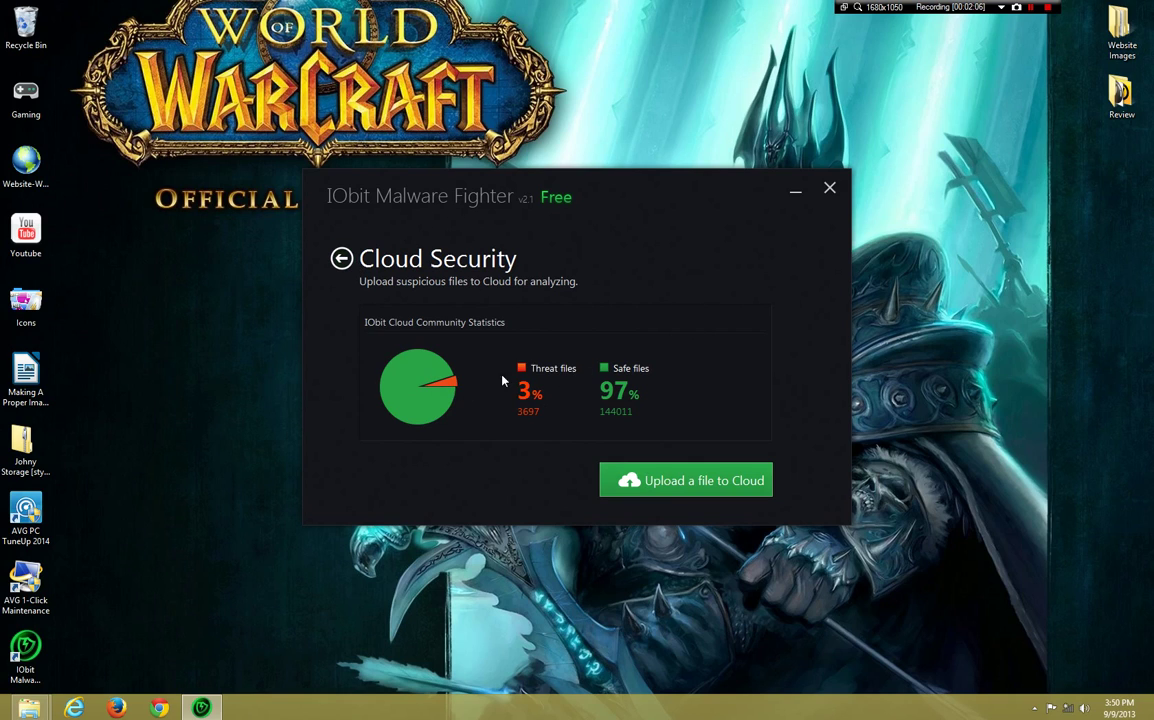
pyautogui.click(341, 258)
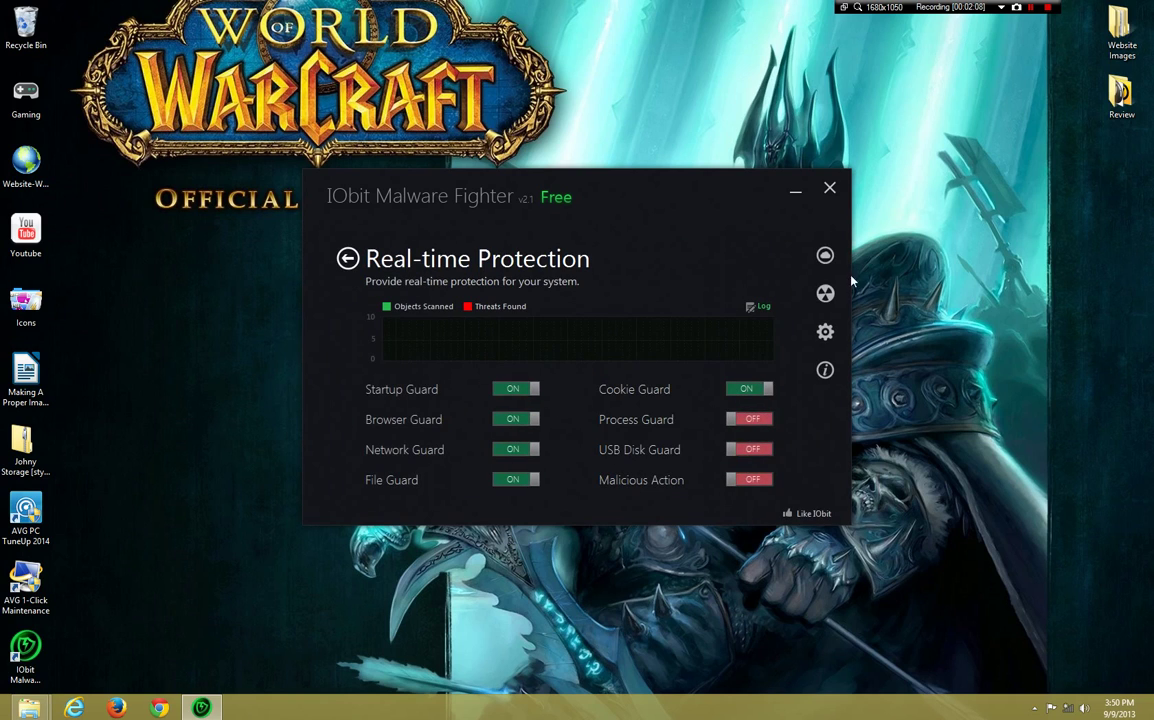
# Review the General settings and the Scan settings, including Auto Scan and the Ignore List
pyautogui.click(825, 334)
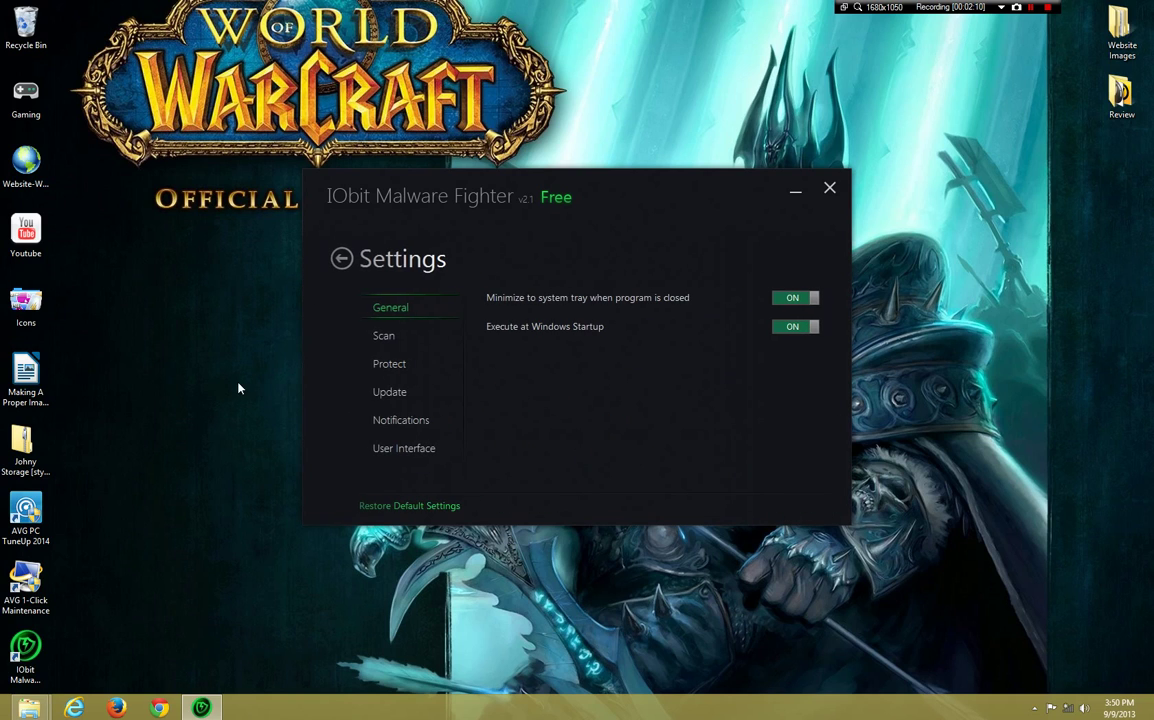
pyautogui.click(397, 339)
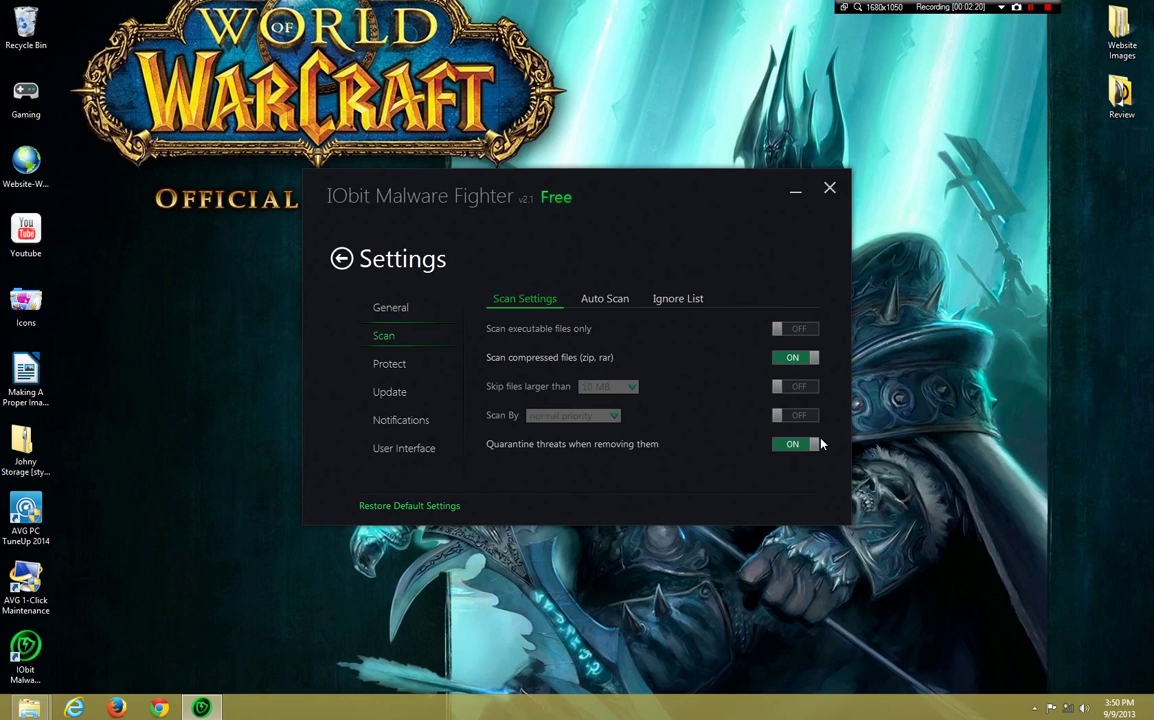
pyautogui.click(634, 305)
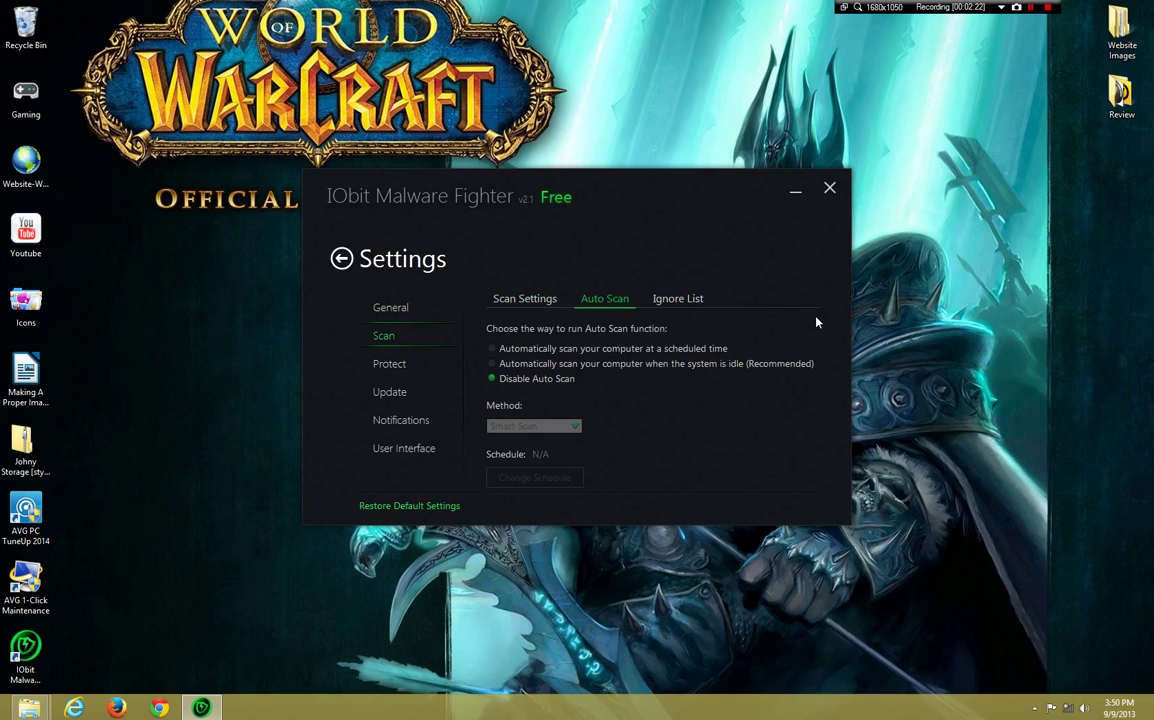
pyautogui.click(695, 305)
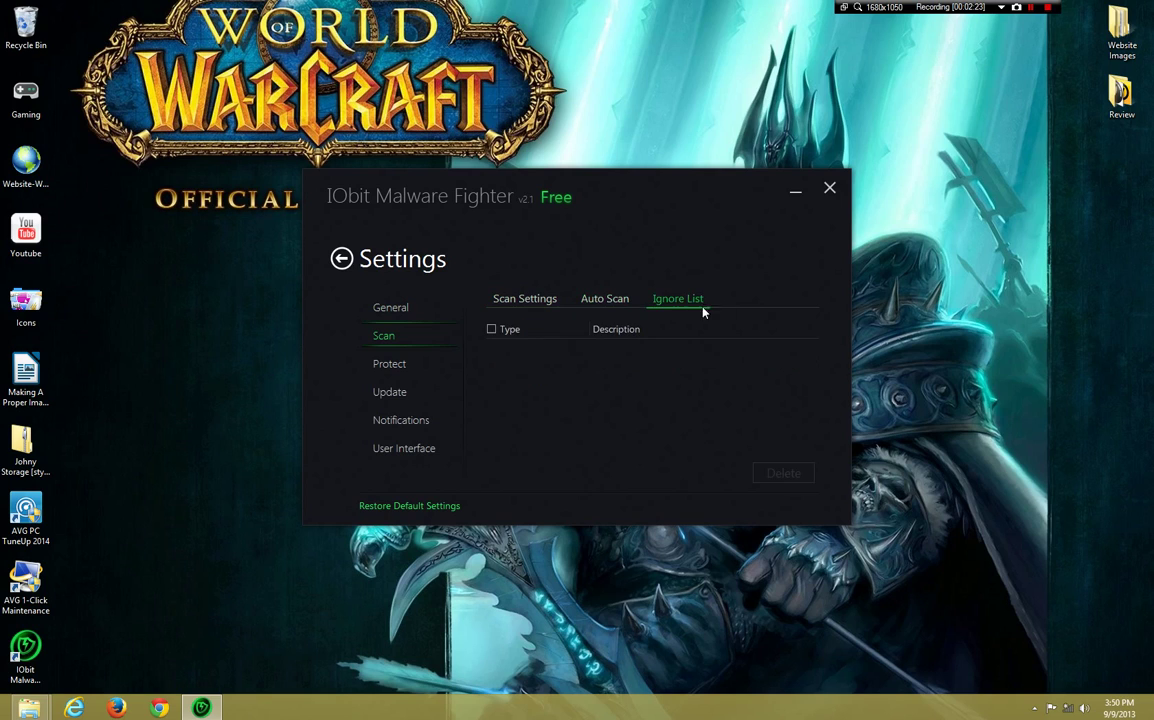
# Set the Protect Level to High in the Protect settings
pyautogui.click(389, 364)
pyautogui.moveTo(591, 381); pyautogui.dragTo(591, 343)
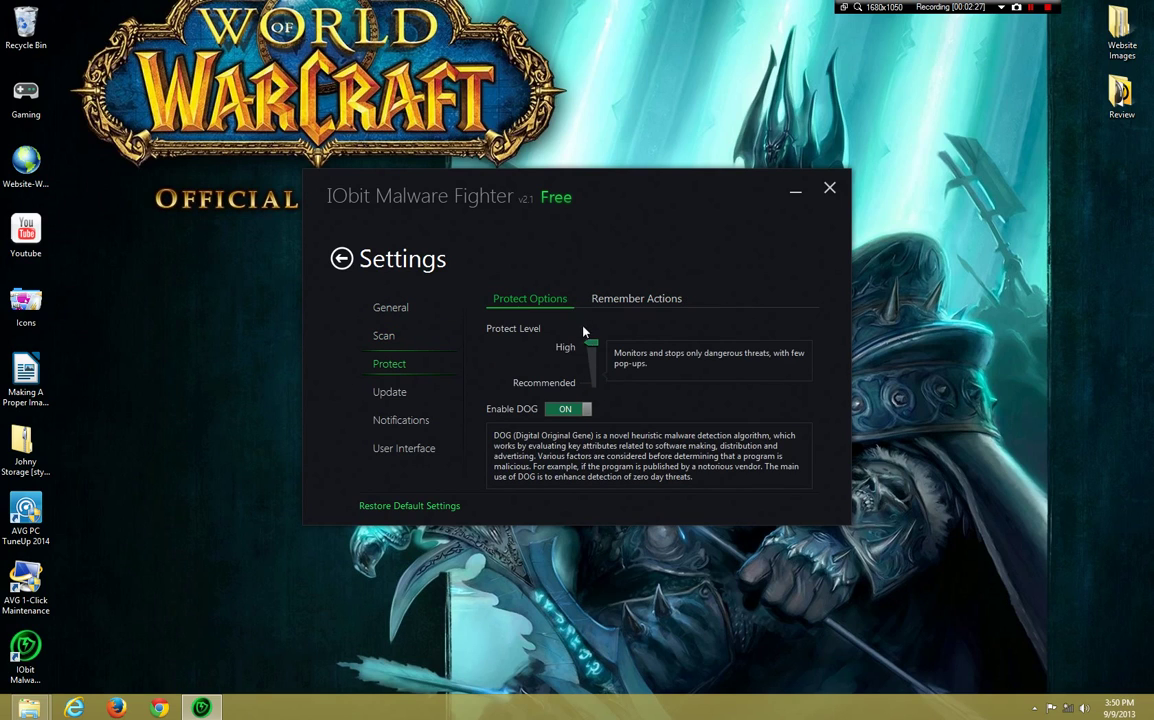
# Review the Update, Notifications and User Interface settings, try the transparency slider, and leave the settings
pyautogui.click(392, 394)
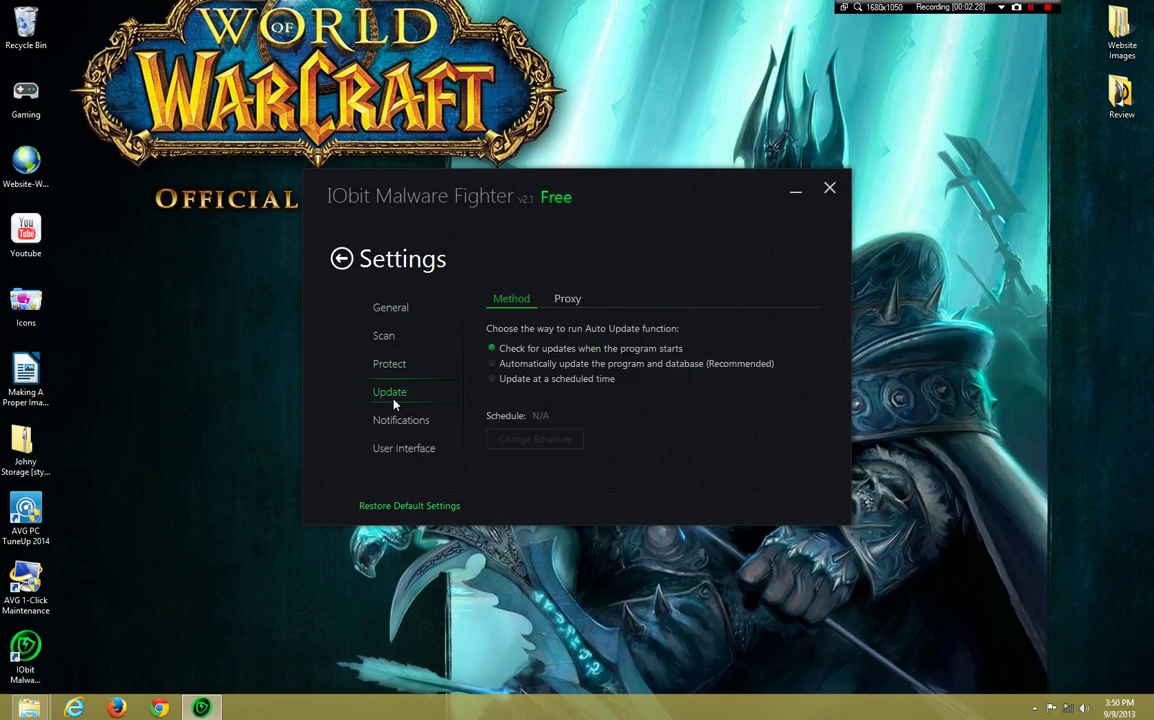
pyautogui.click(414, 422)
pyautogui.click(408, 452)
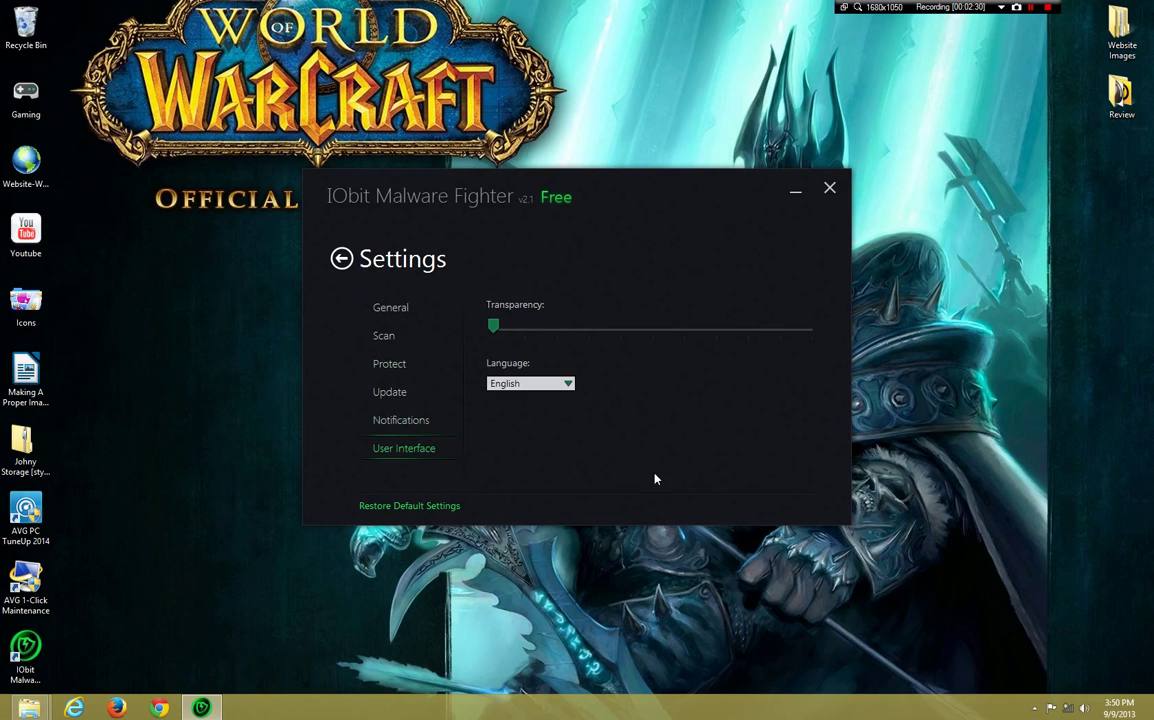
pyautogui.moveTo(493, 326); pyautogui.dragTo(403, 288)
pyautogui.click(341, 258)
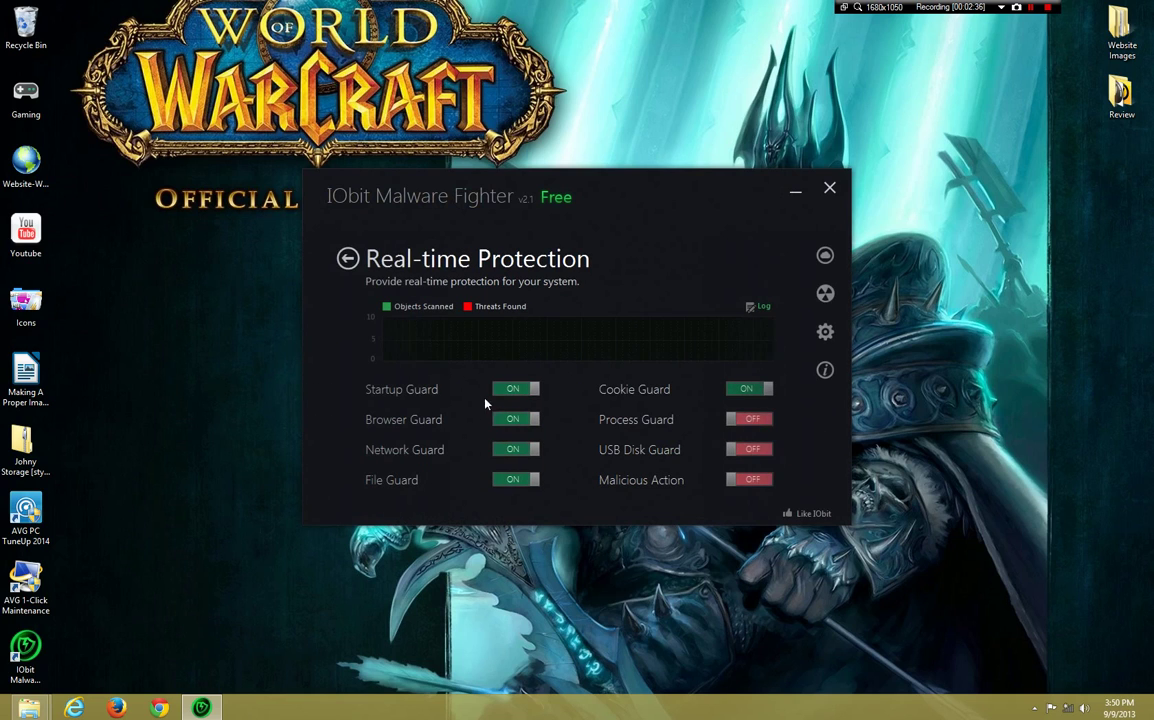
# Go back to the main screen and inspect the Quarantine List of removed files
pyautogui.moveTo(332, 234); pyautogui.dragTo(324, 235)
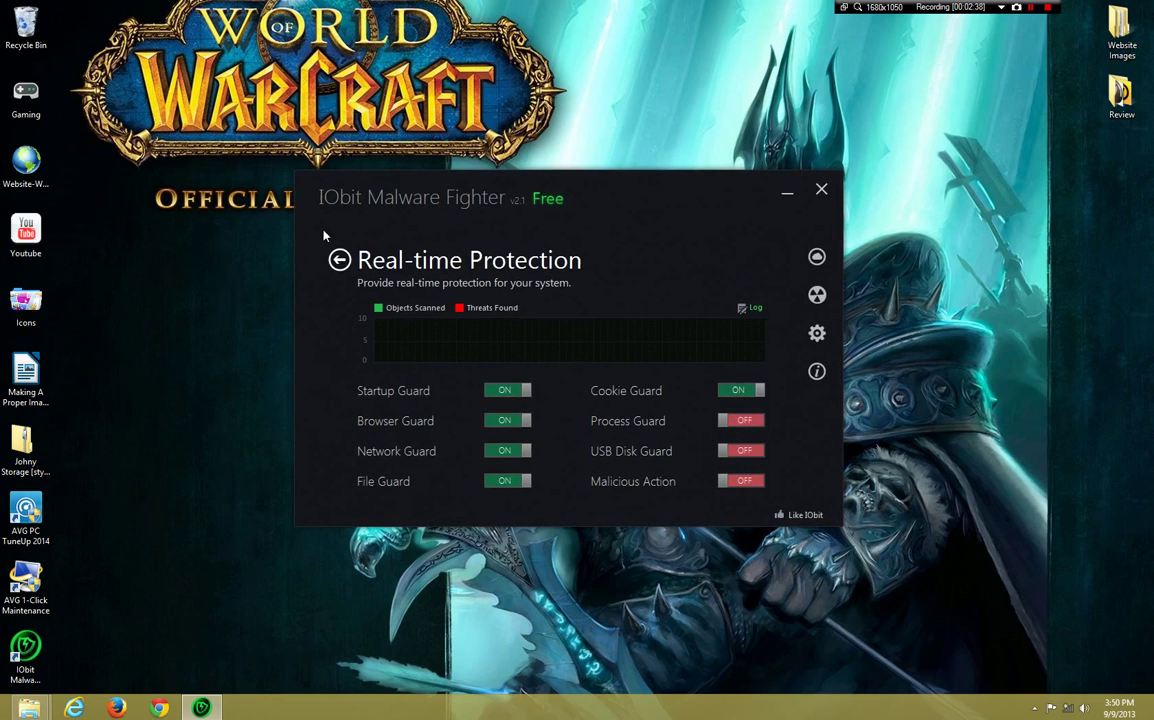
pyautogui.click(340, 260)
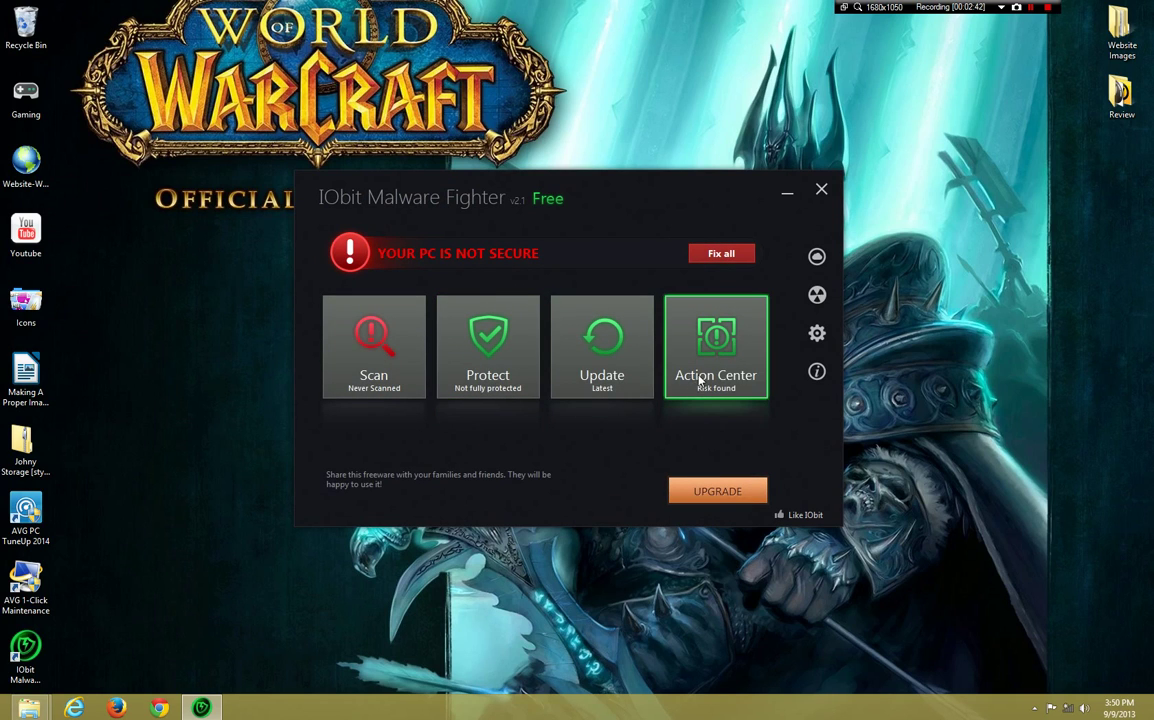
pyautogui.click(817, 333)
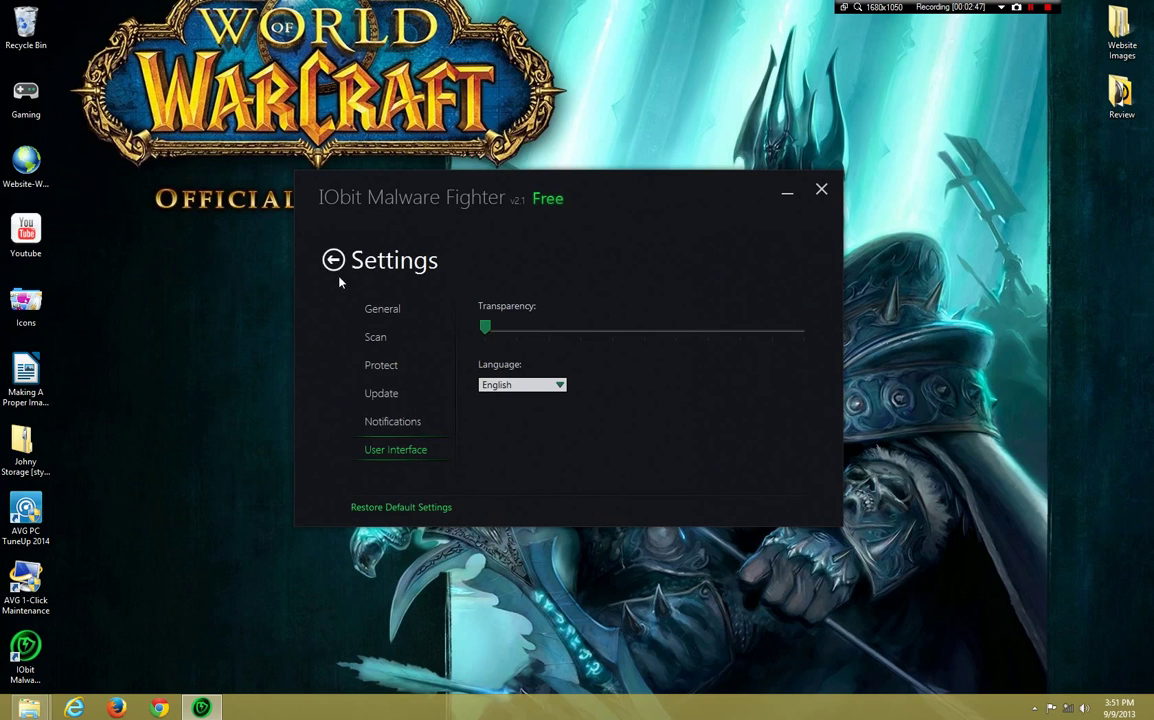
pyautogui.click(814, 294)
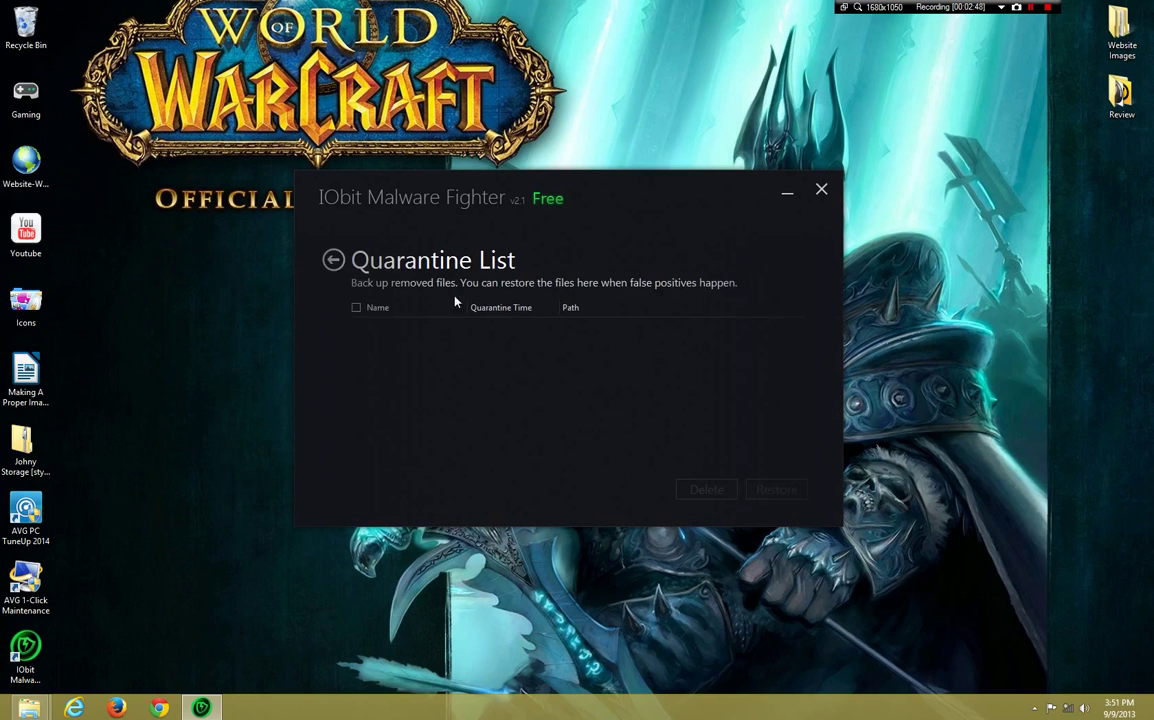
pyautogui.click(333, 260)
# Look over the System Scan, Real-time Protection and Update pages, returning to the main screen after each
pyautogui.click(396, 348)
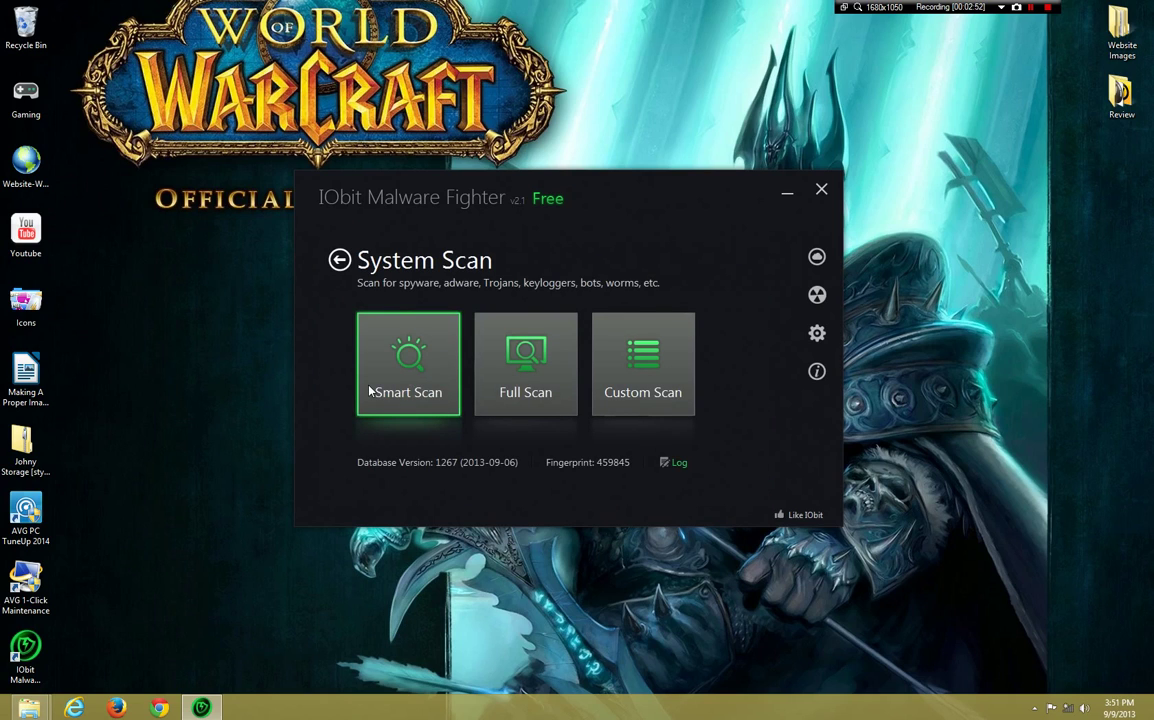
pyautogui.click(340, 260)
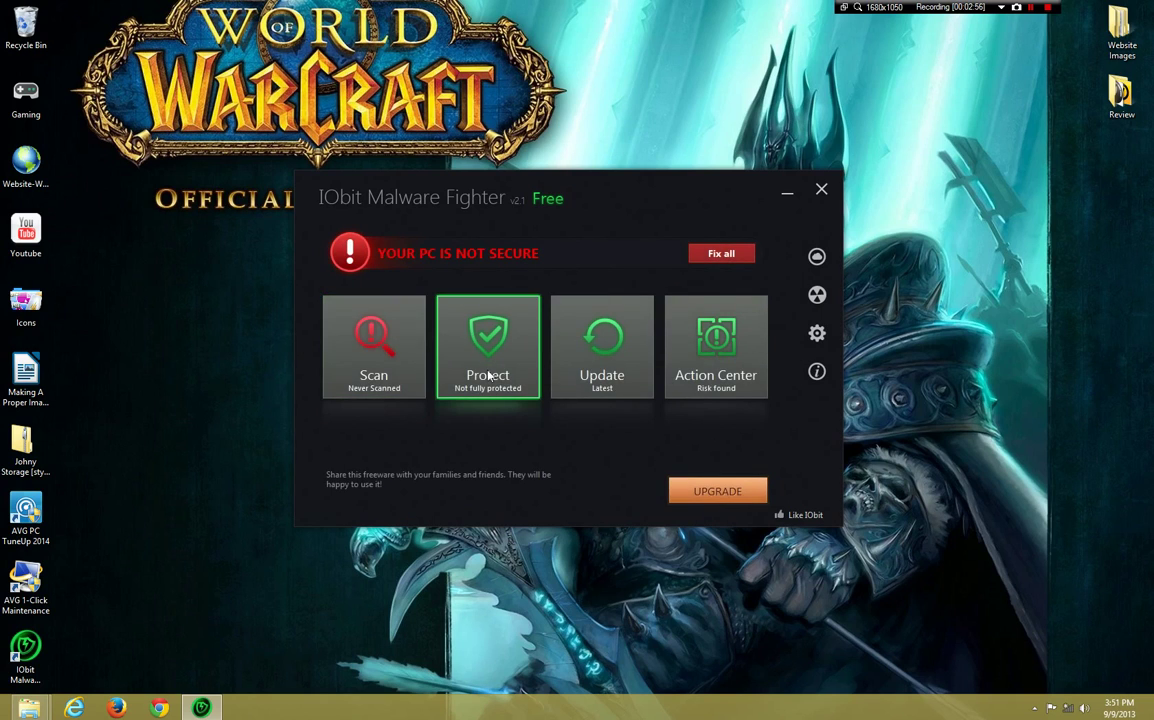
pyautogui.click(488, 375)
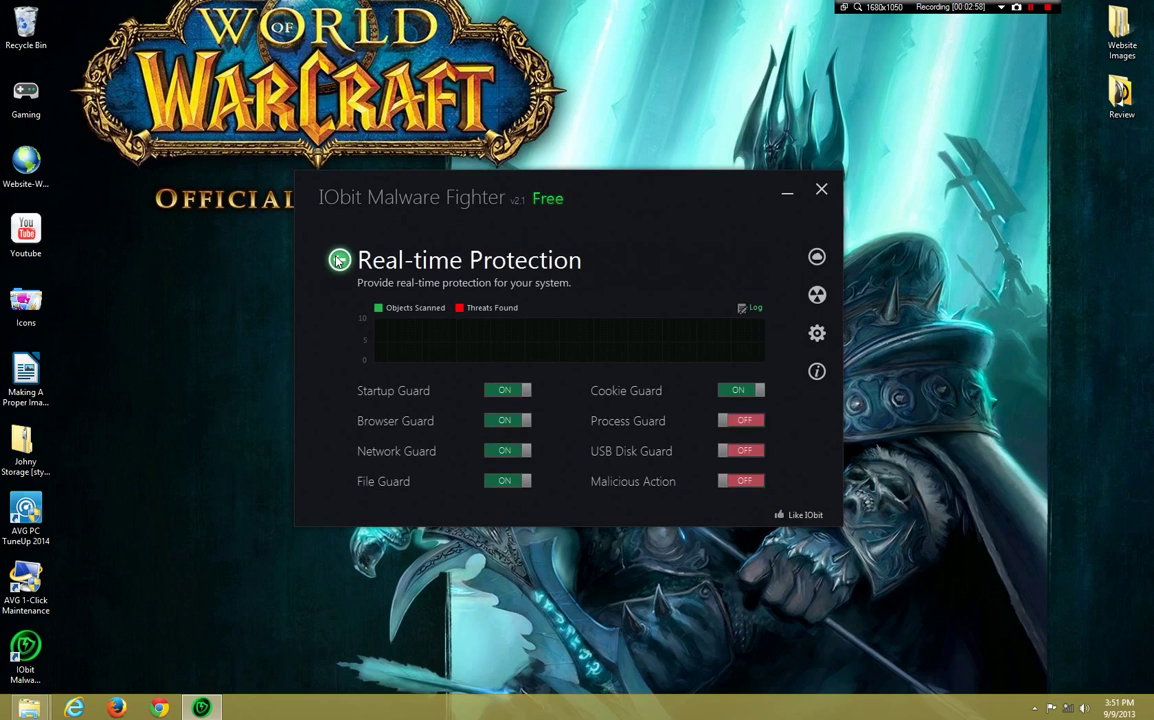
pyautogui.click(340, 260)
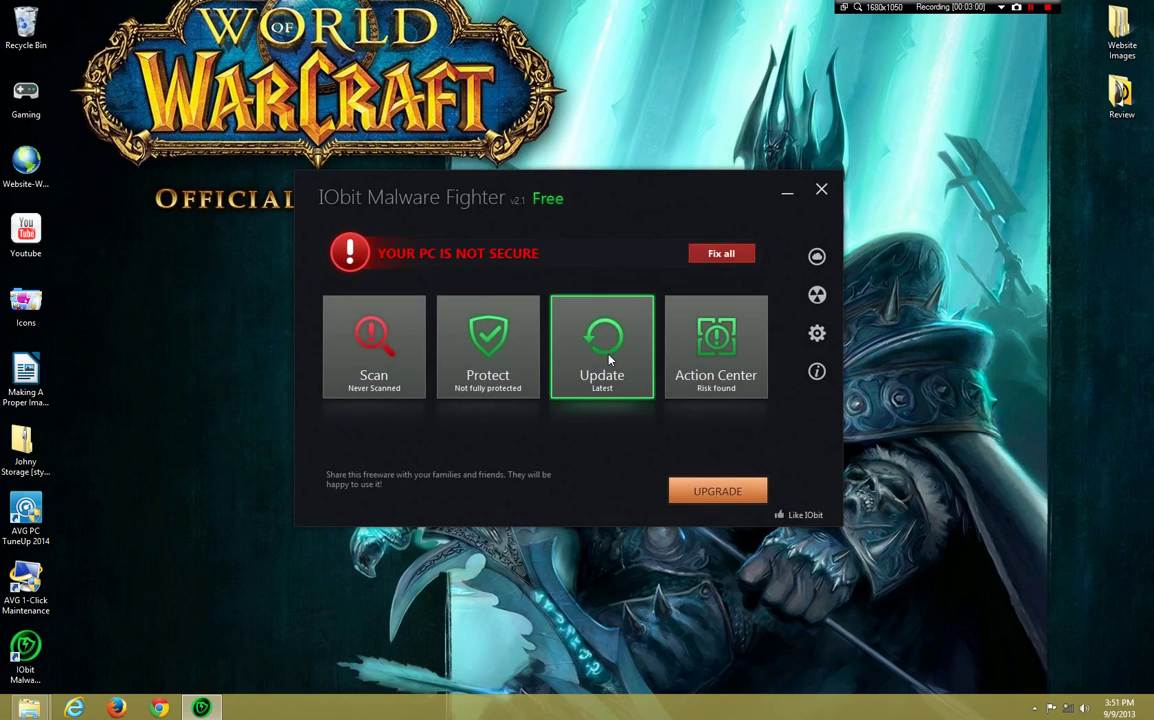
pyautogui.click(555, 320)
pyautogui.click(338, 260)
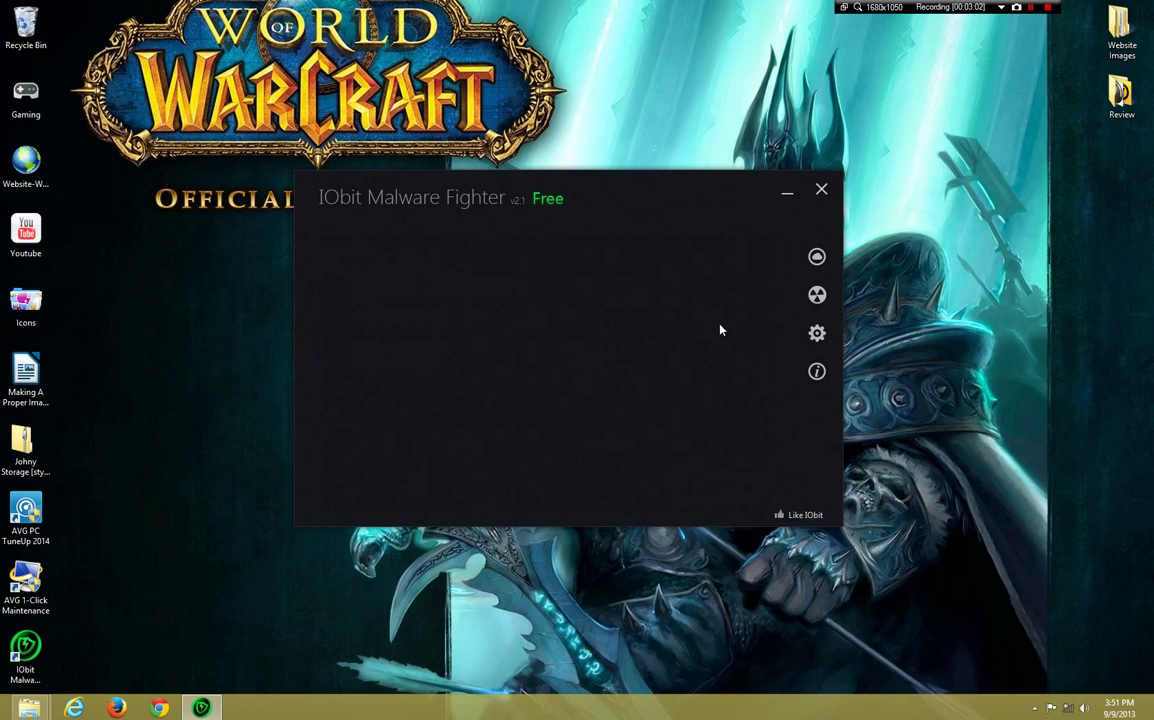
# Examine the recommended programs in the Action Center and the community statistics in Cloud Security
pyautogui.click(720, 350)
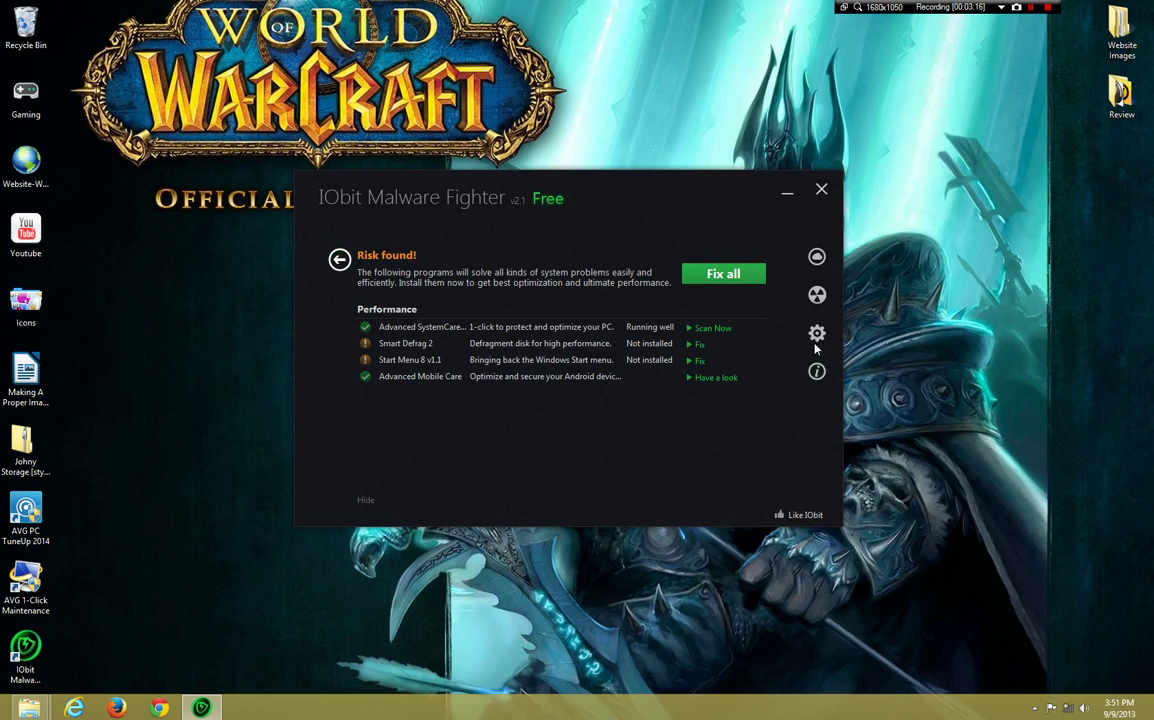
pyautogui.click(816, 257)
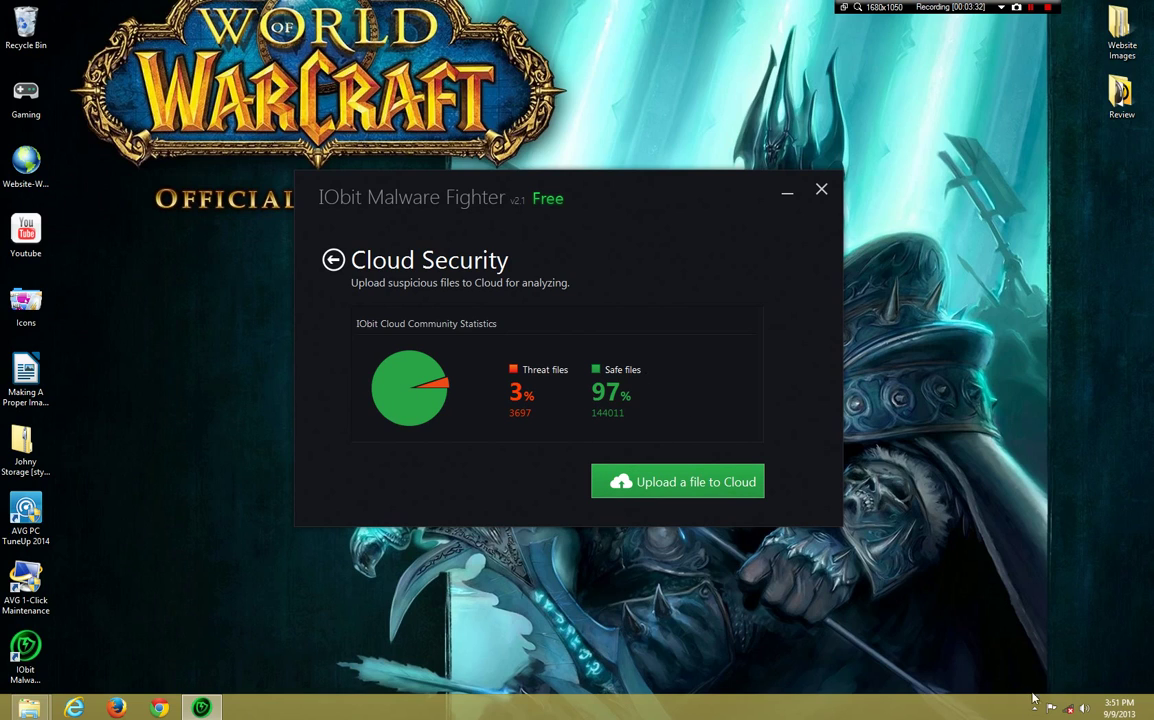
# Check the available Wi-Fi networks and the AVG PC TuneUp options in the notification area, and dismiss both
pyautogui.click(1070, 709)
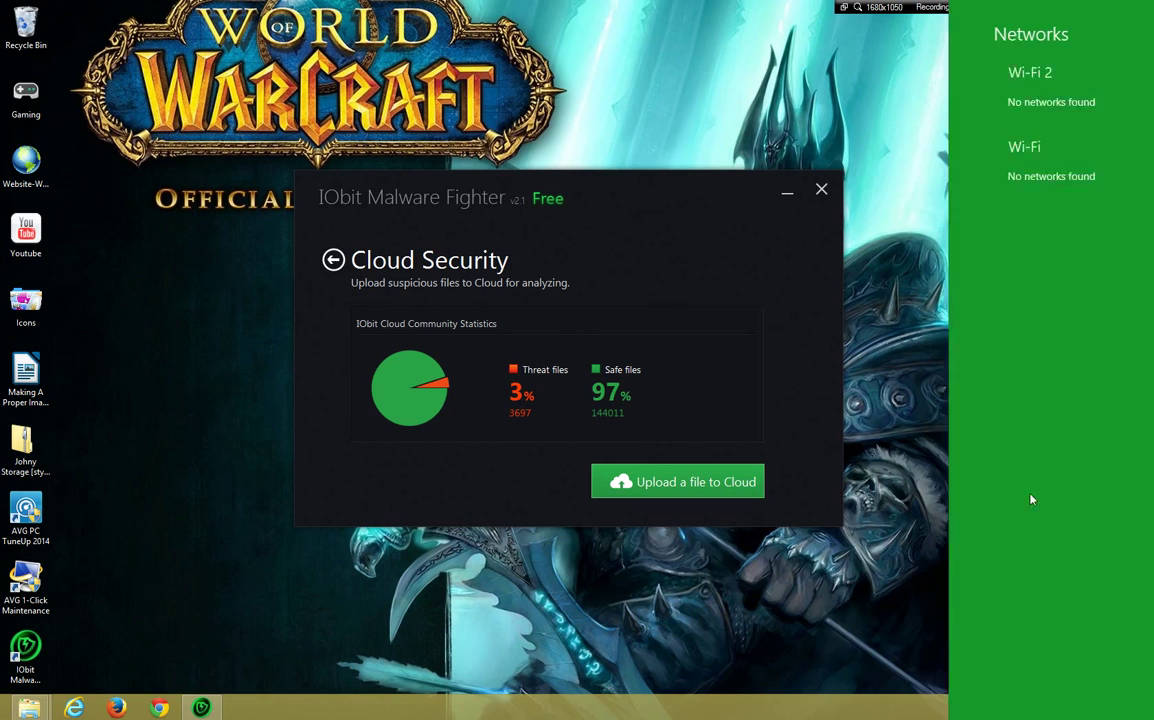
pyautogui.click(769, 122)
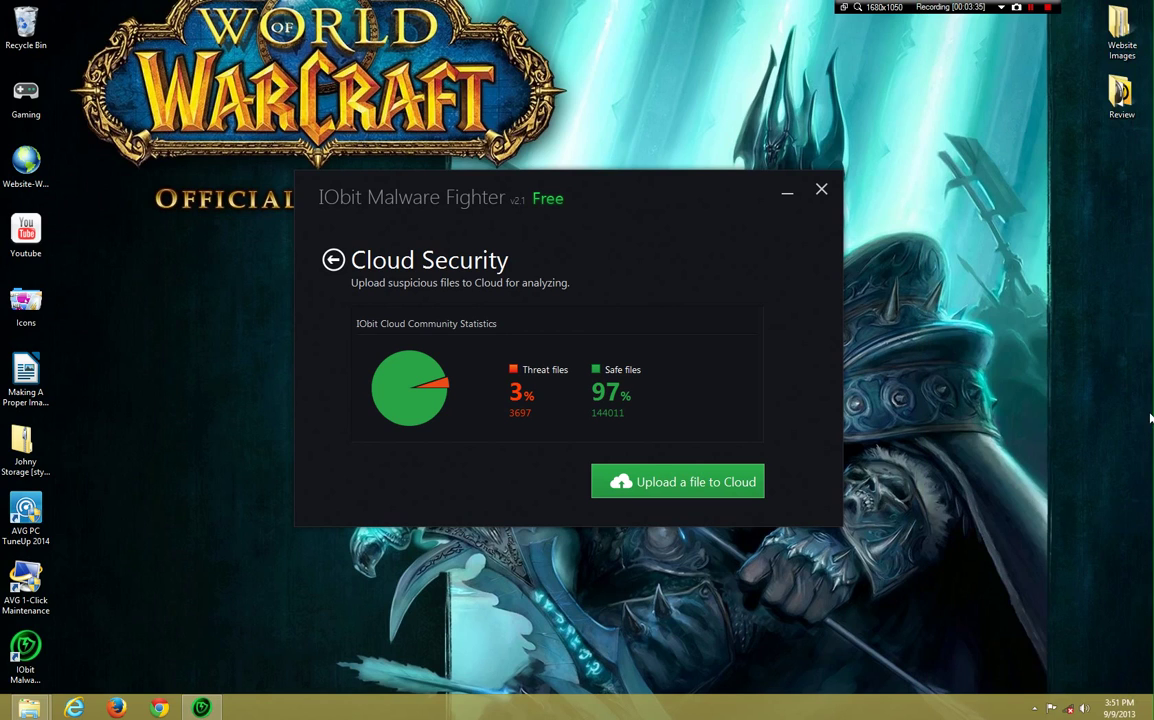
pyautogui.click(1033, 709)
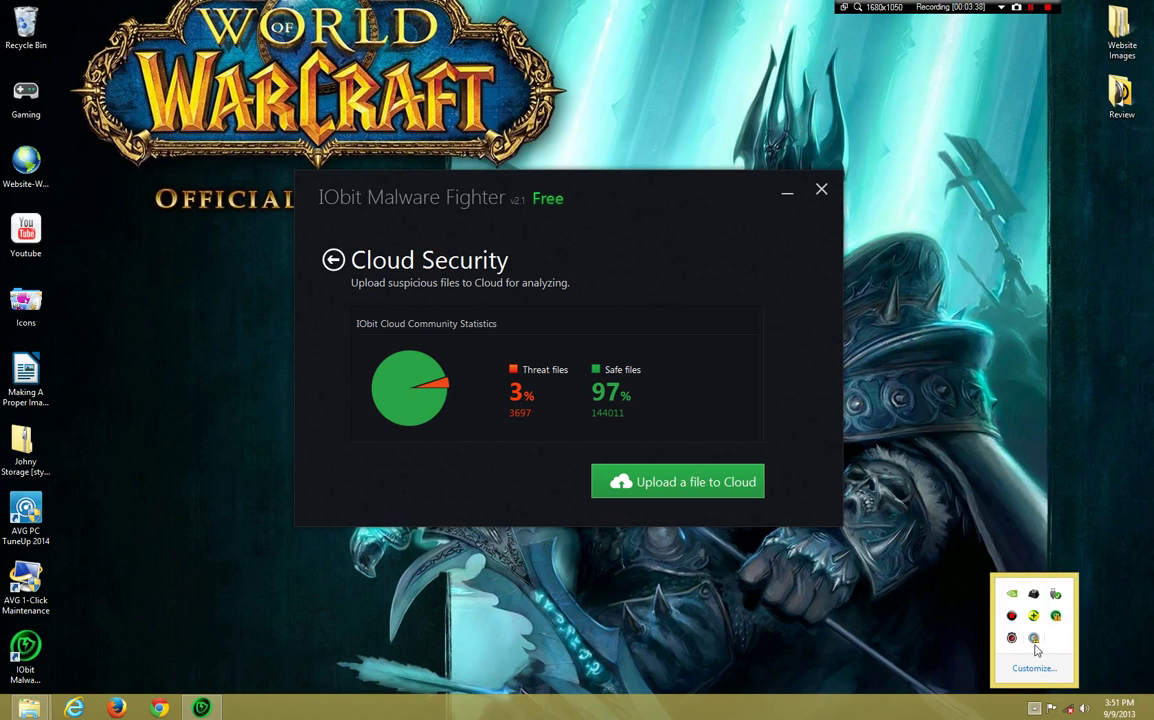
pyautogui.rightClick(1035, 640)
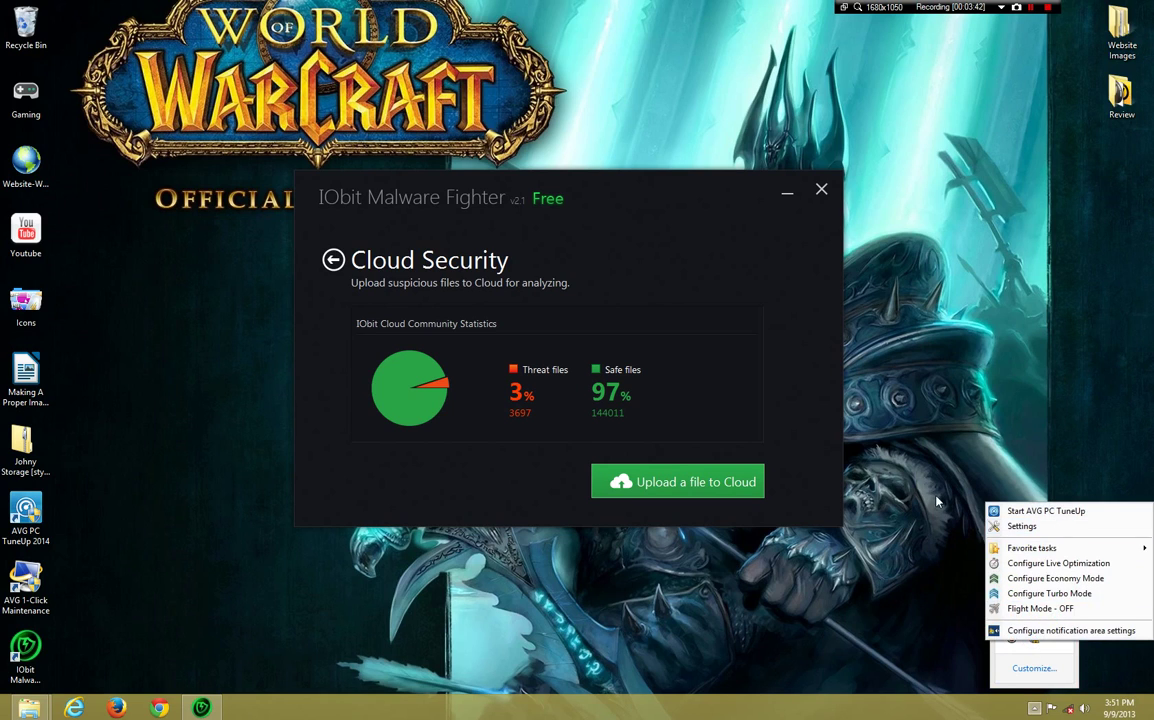
pyautogui.click(995, 631)
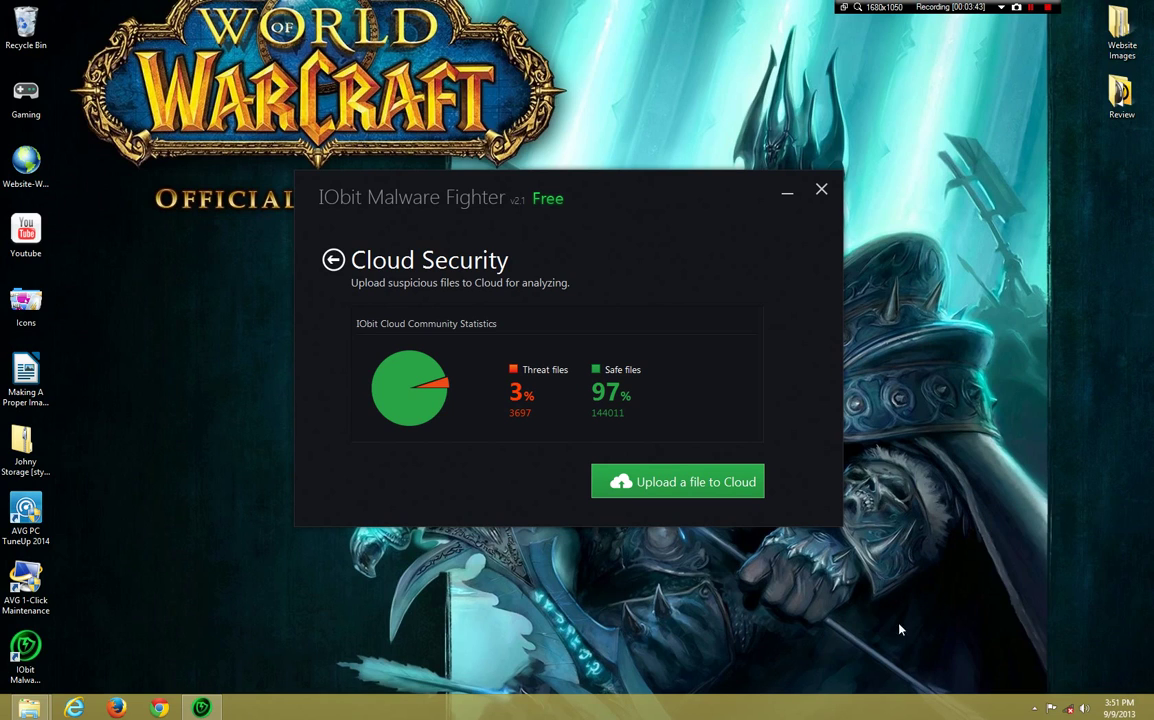
# Go back through the Action Center to the main screen and recheck the available Wi-Fi networks
pyautogui.click(334, 261)
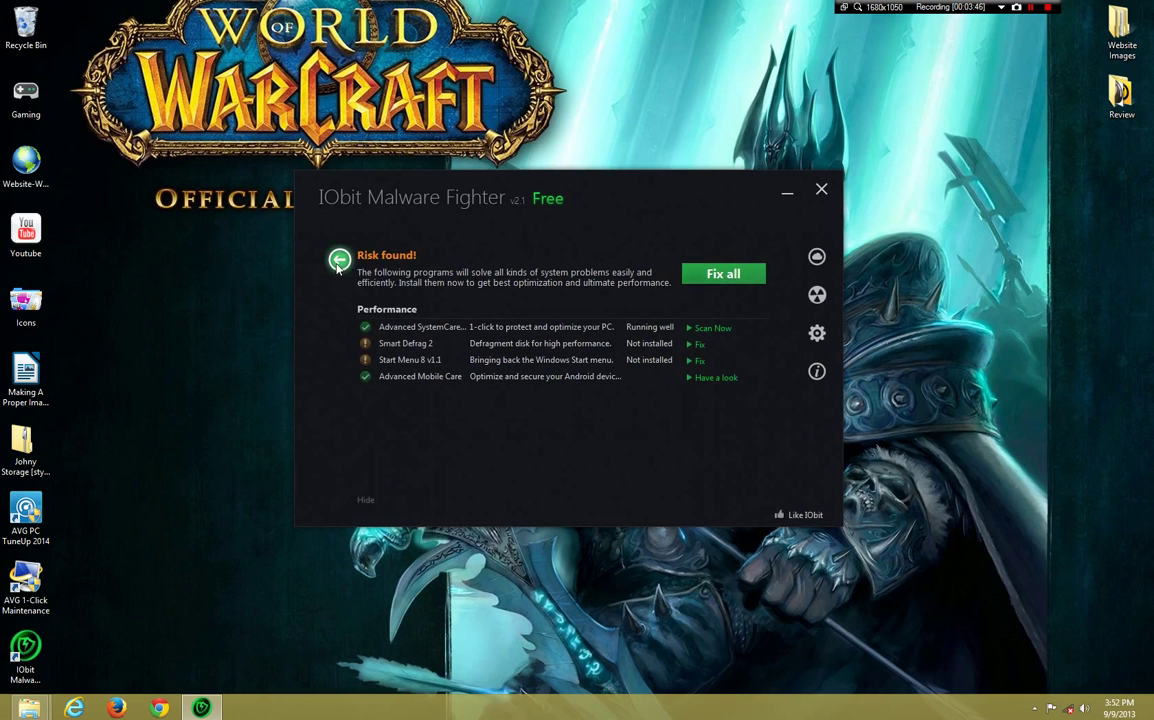
pyautogui.click(339, 261)
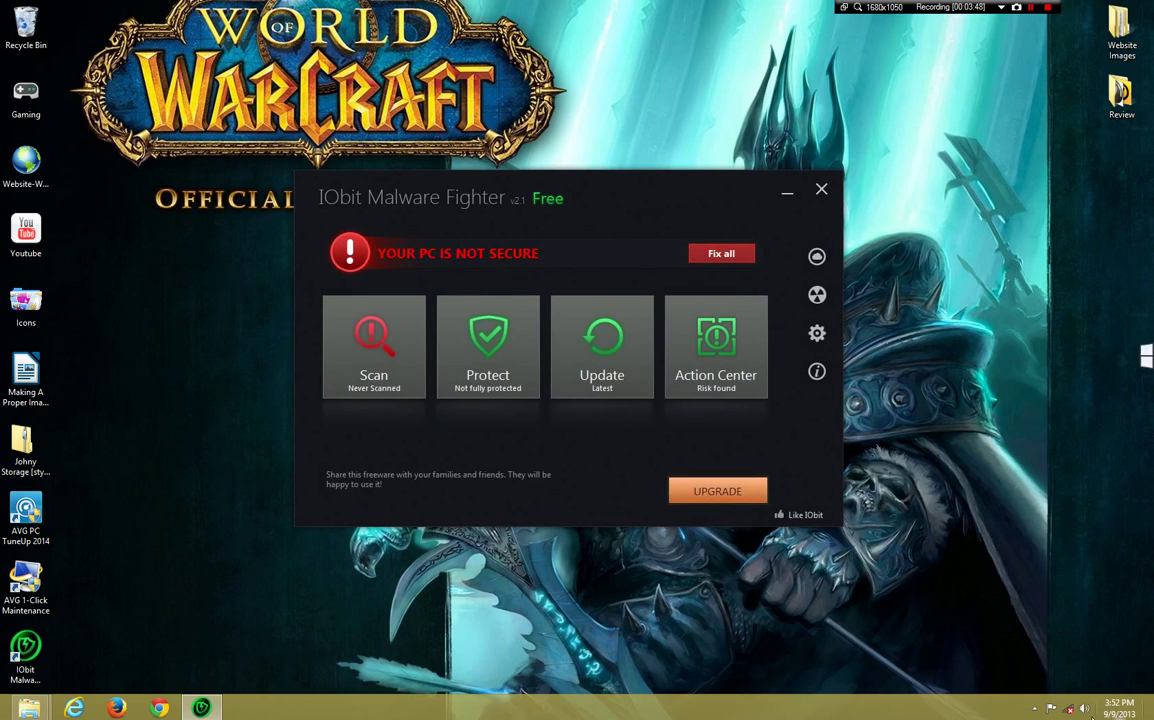
pyautogui.click(1069, 708)
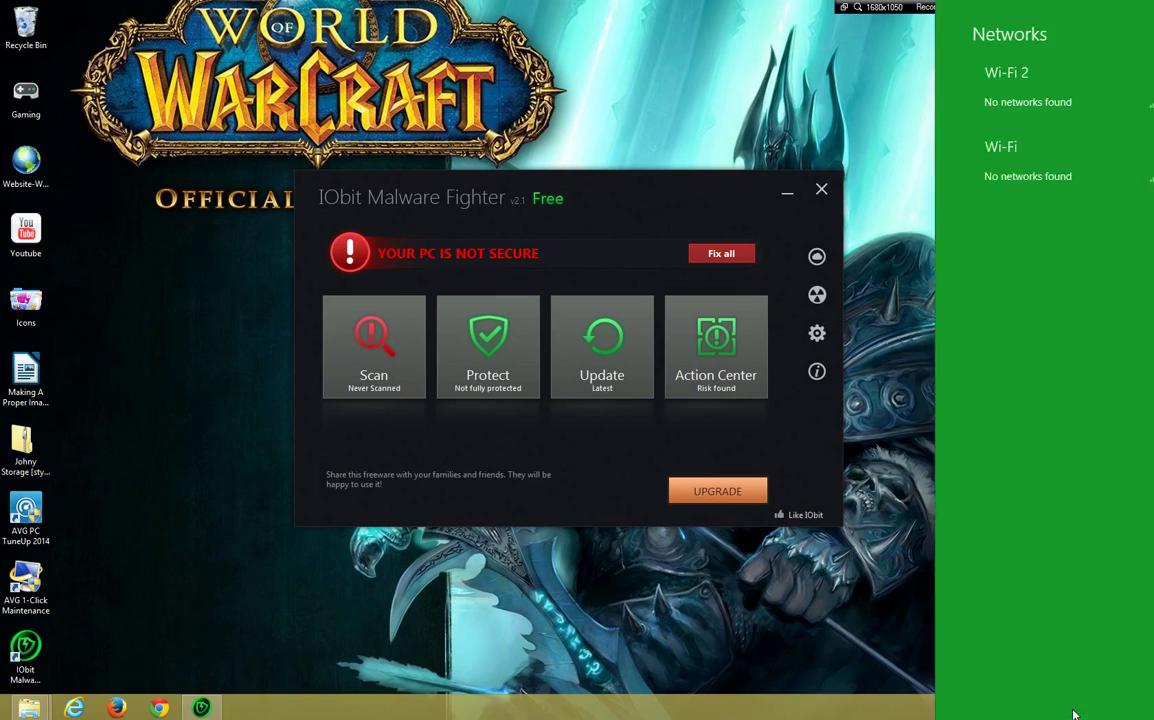
pyautogui.click(864, 462)
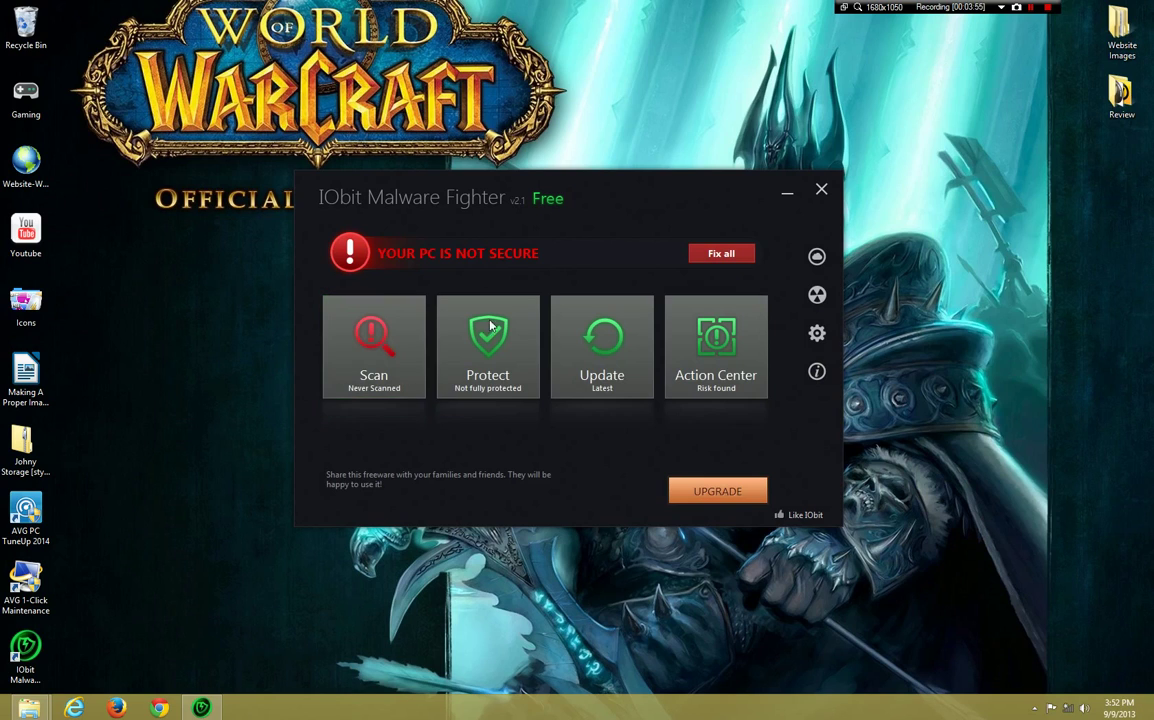
# Run a Smart Scan of the system and return to the System Scan page once it finishes
pyautogui.click(364, 364)
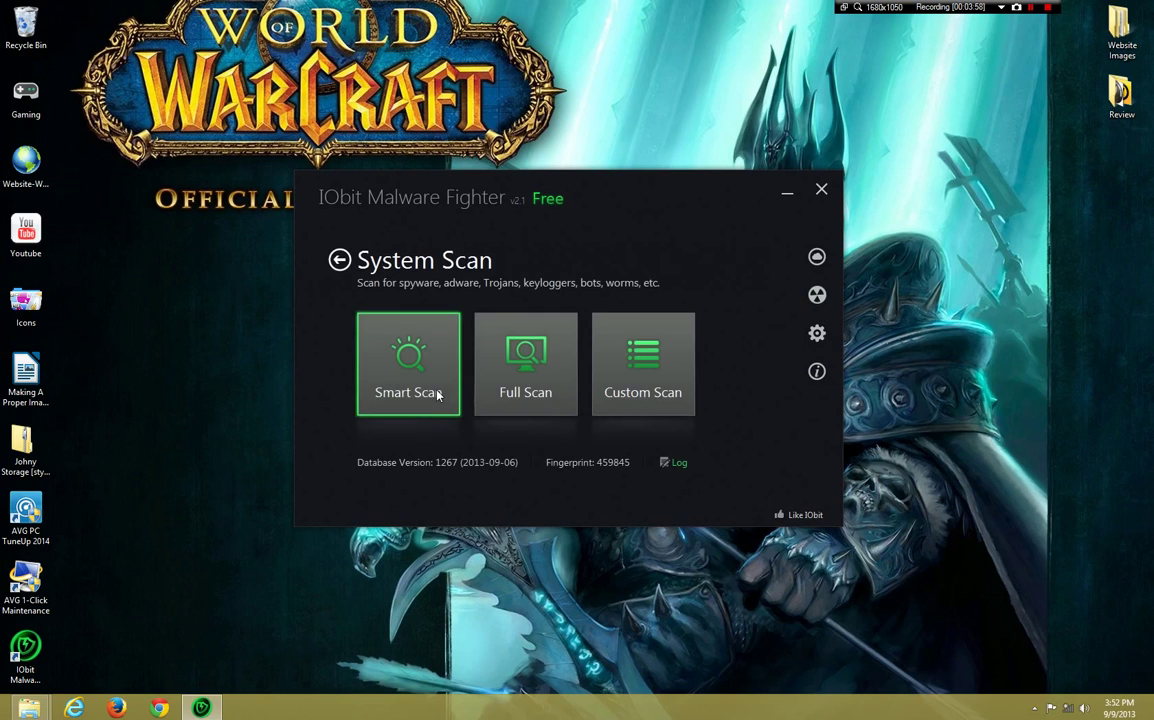
pyautogui.click(437, 394)
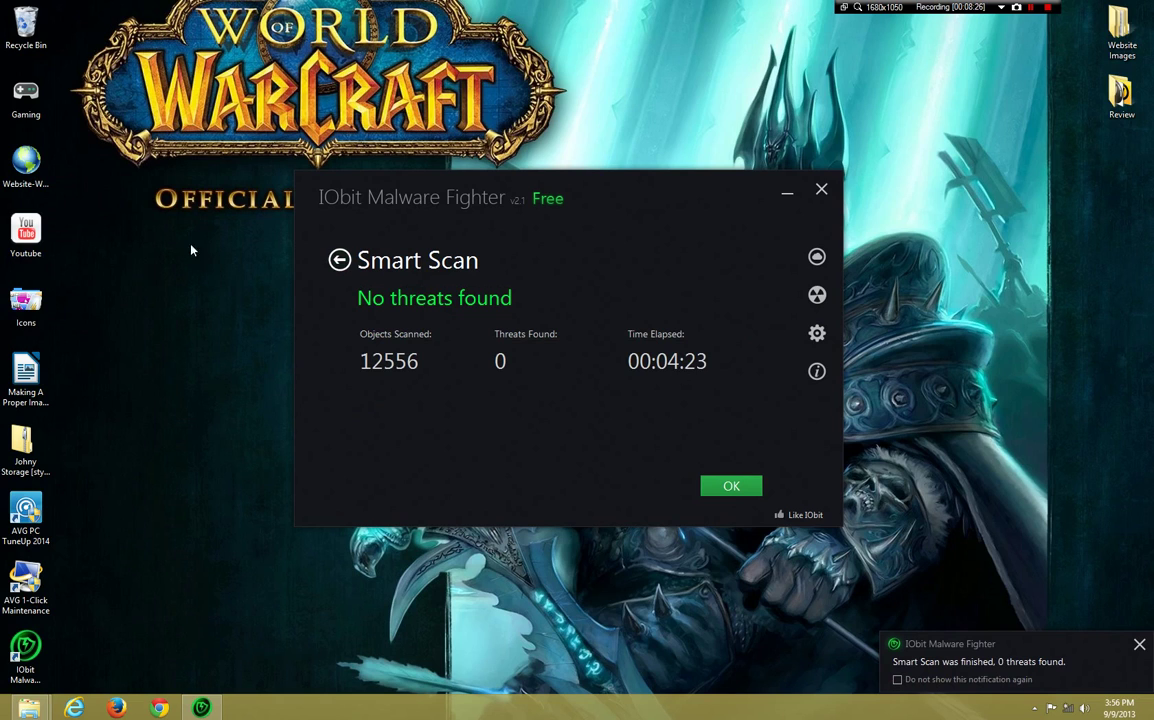
pyautogui.click(339, 259)
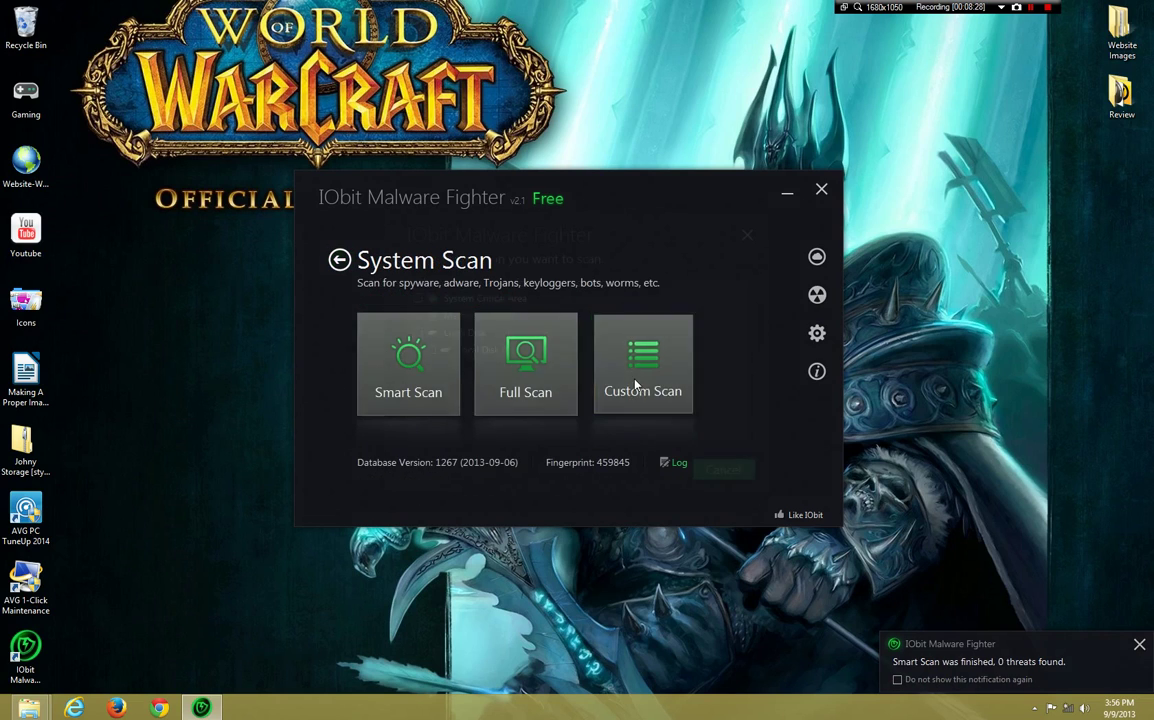
# Try selecting Local Disk, Memory Process and System Critical Area as Custom Scan locations, and close the selection without scanning
pyautogui.click(634, 386)
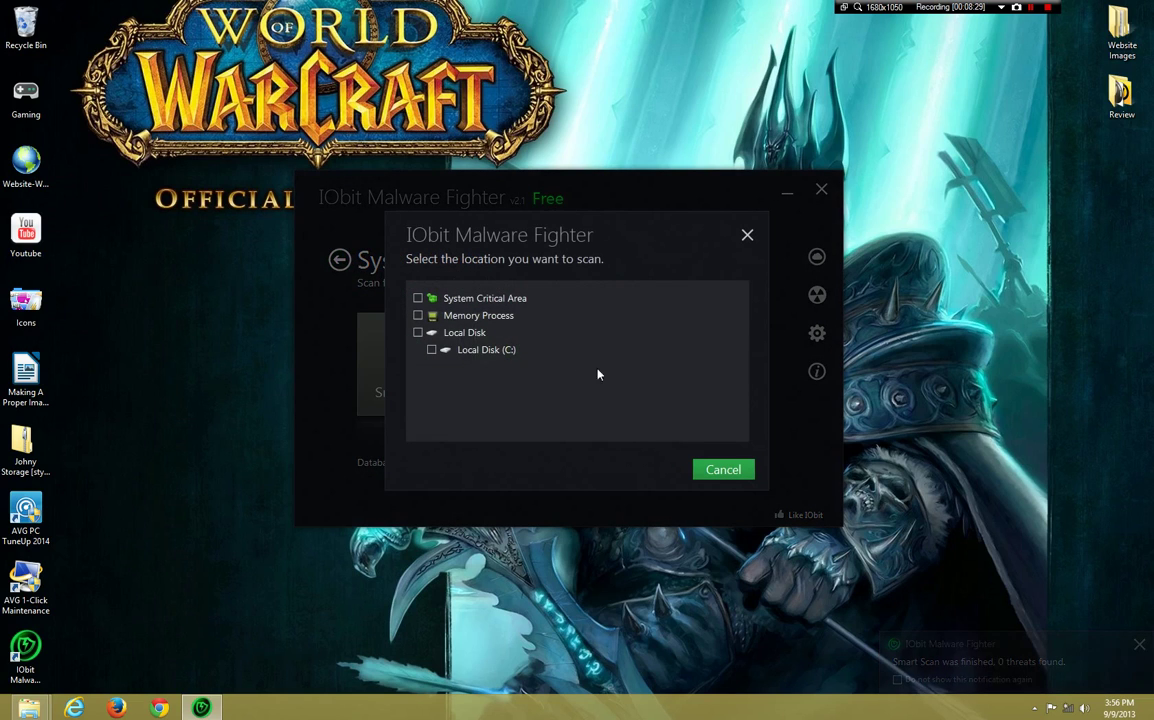
pyautogui.click(418, 332)
pyautogui.click(418, 315)
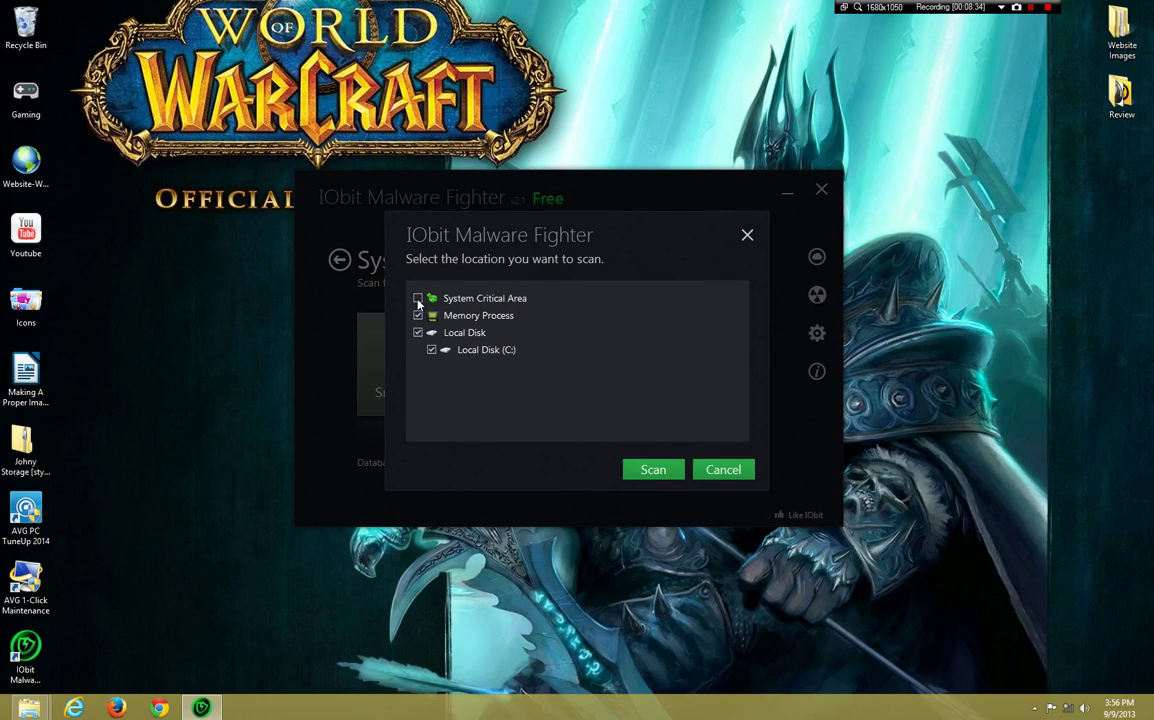
pyautogui.click(418, 298)
pyautogui.click(746, 235)
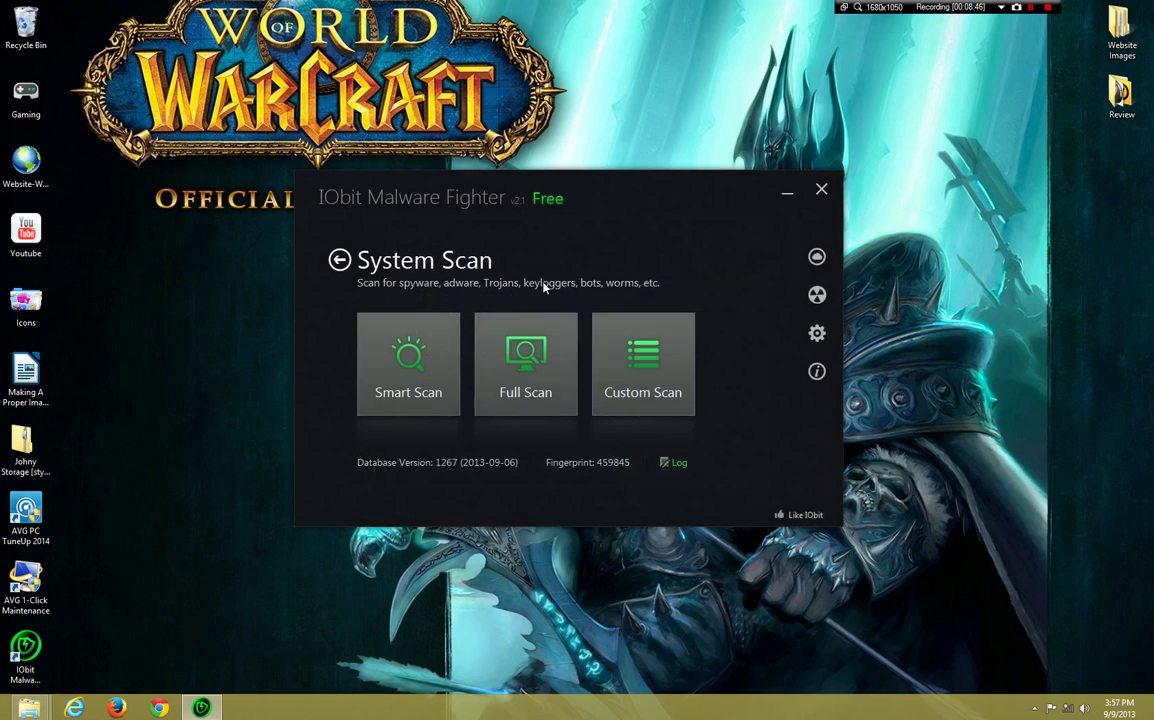
# Return to the main screen, inspect the Update page's status, and go back to the main screen
pyautogui.click(341, 274)
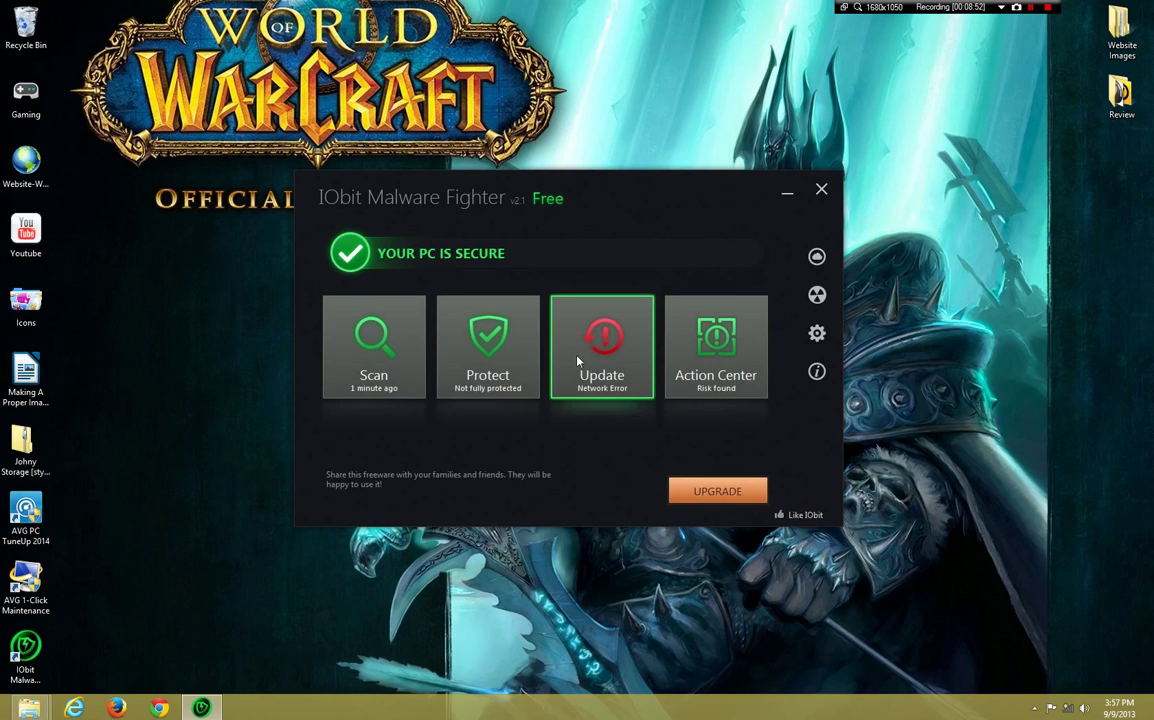
pyautogui.click(615, 357)
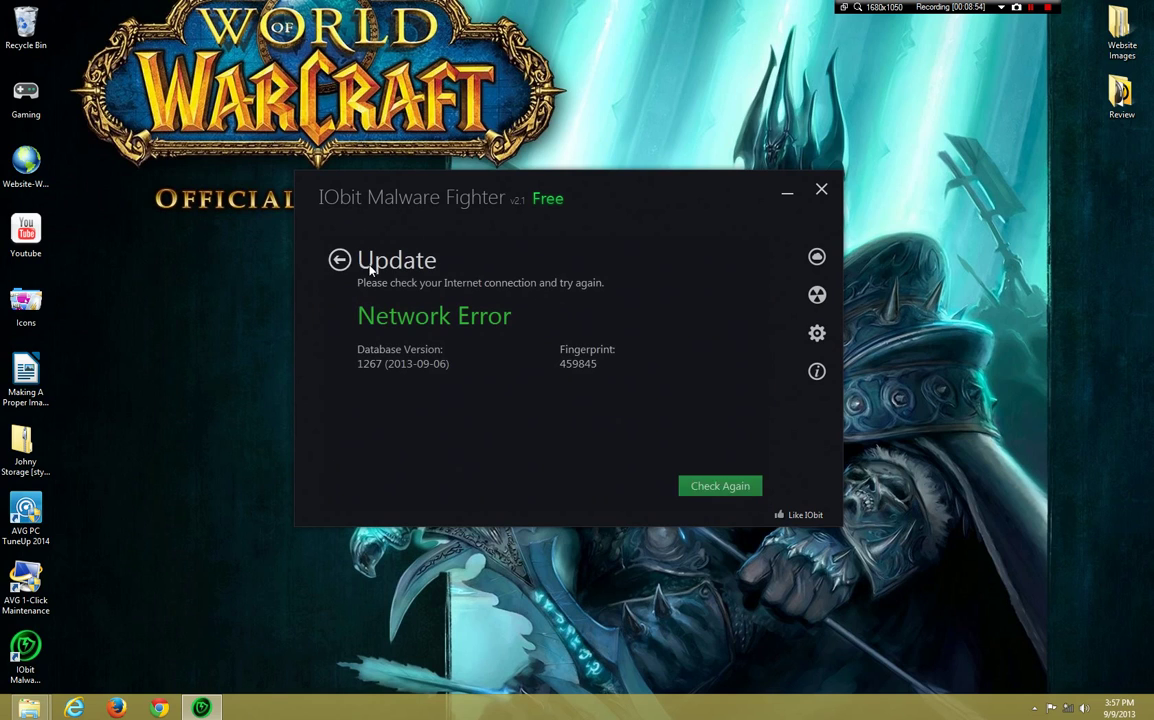
pyautogui.click(339, 260)
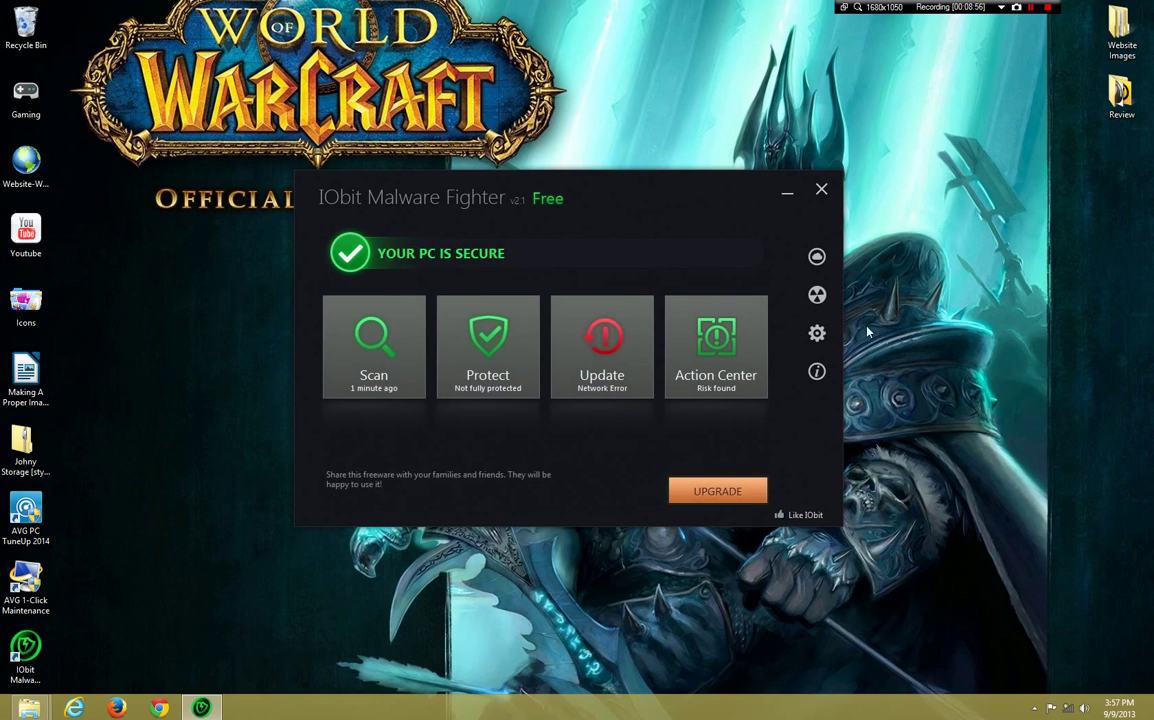